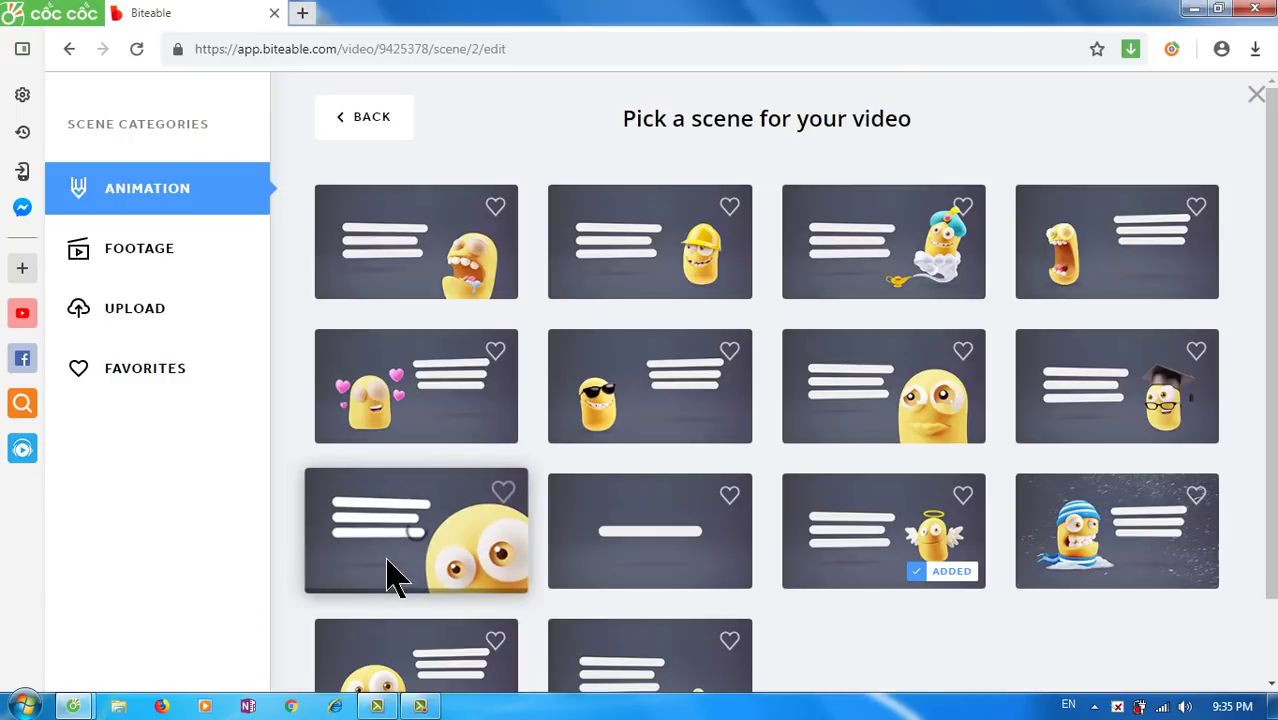
- Return to the scene categories and look through the basic footage scenes
left_click(388, 116)
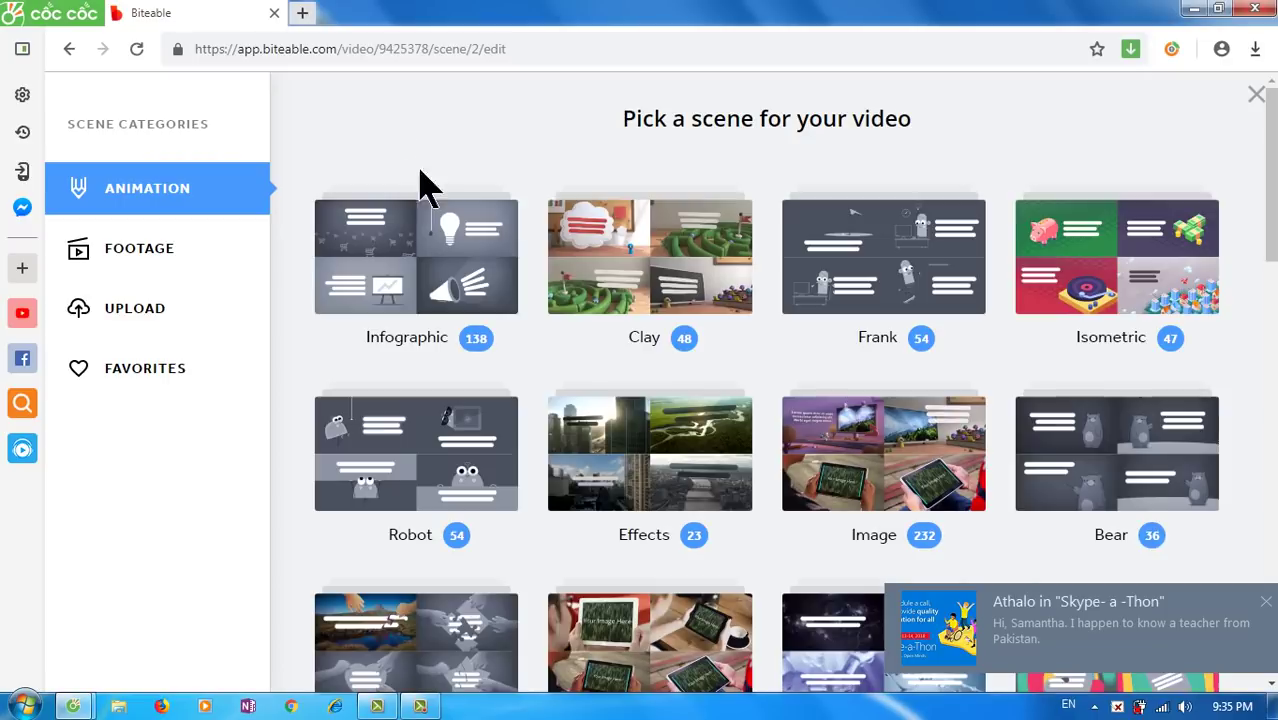
left_click(1265, 604)
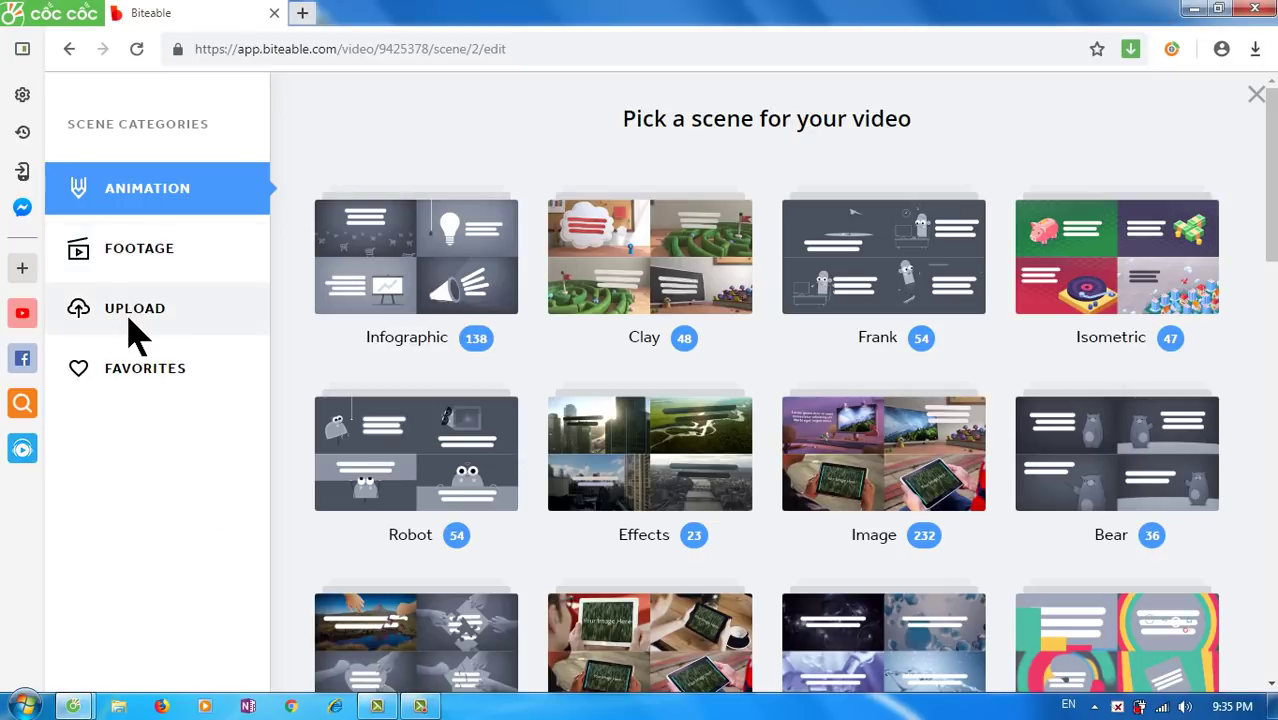
left_click(140, 255)
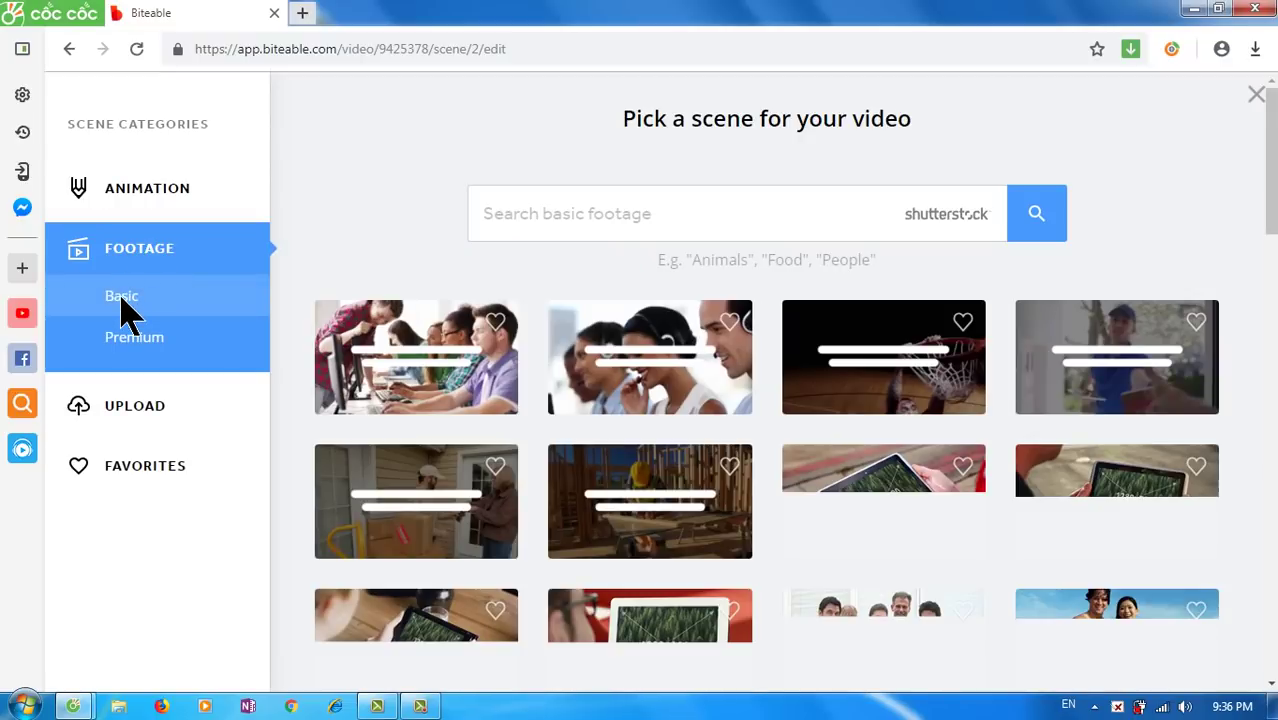
left_click_drag(1273, 232, 1264, 320)
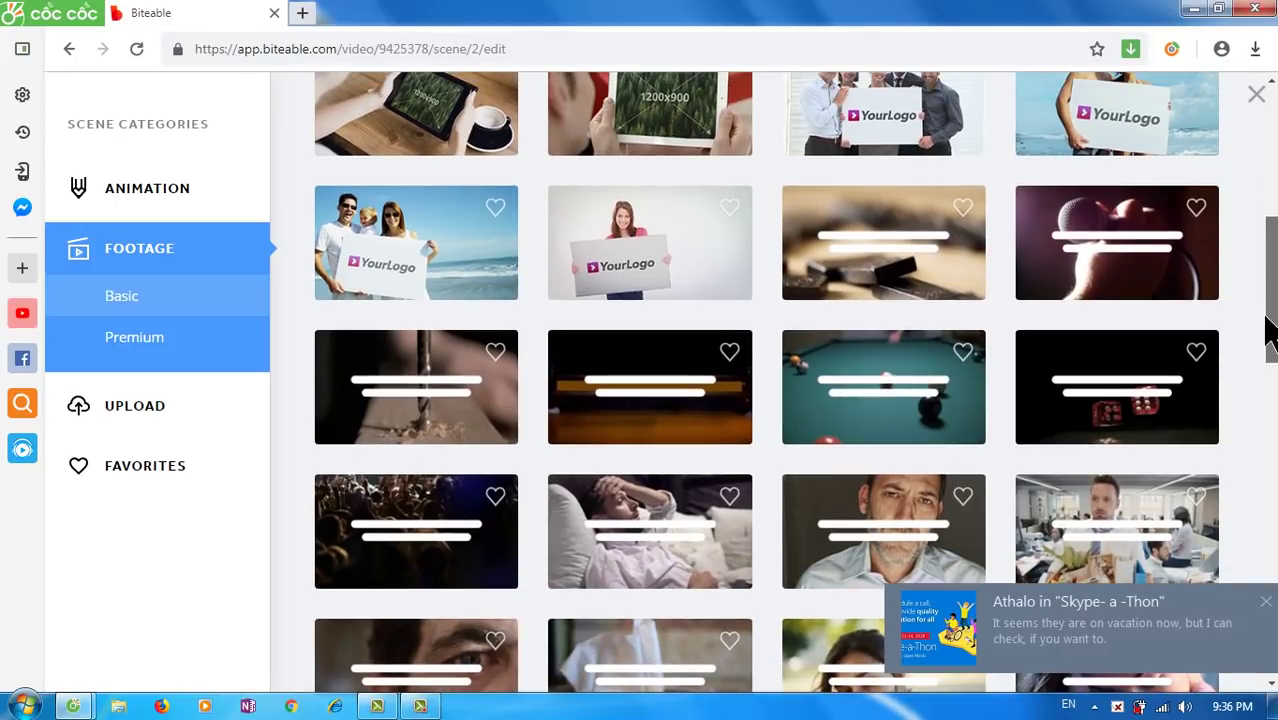
left_click(1266, 603)
scroll(1270, 611, "up", 3)
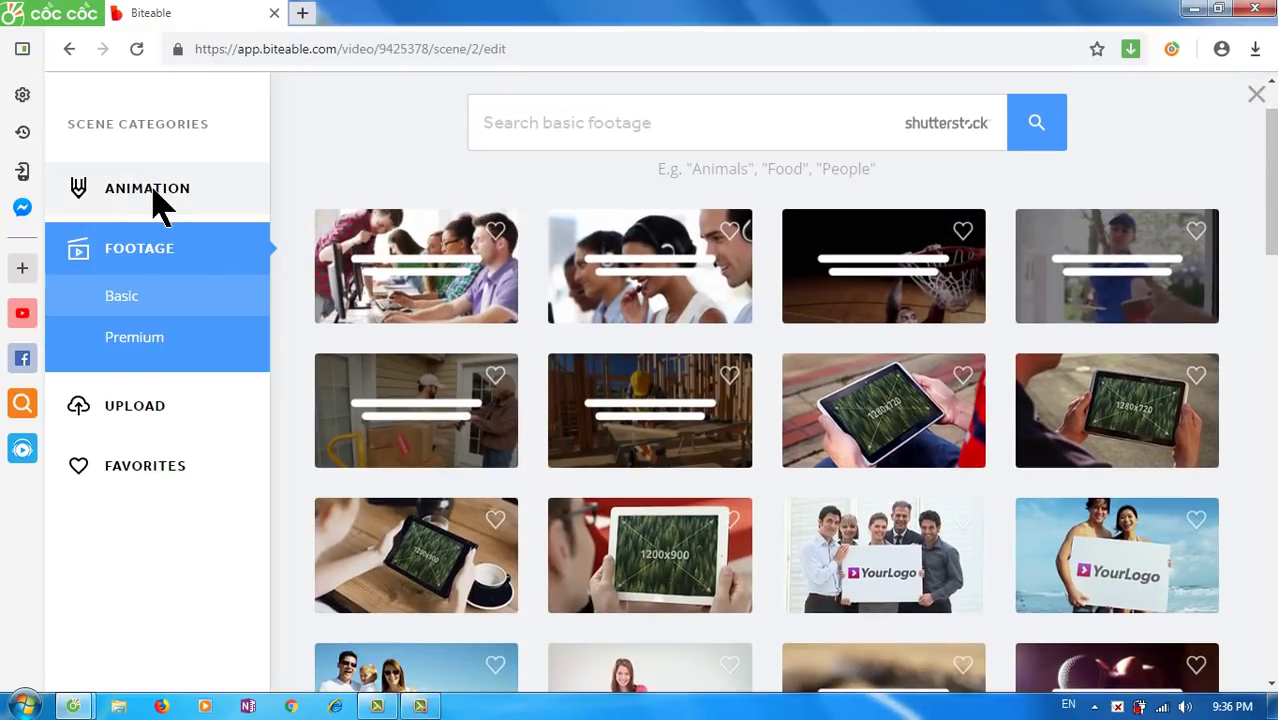
- Add the scene of hands holding a 1280x720 tablet outdoors from the Image animation category
left_click(157, 200)
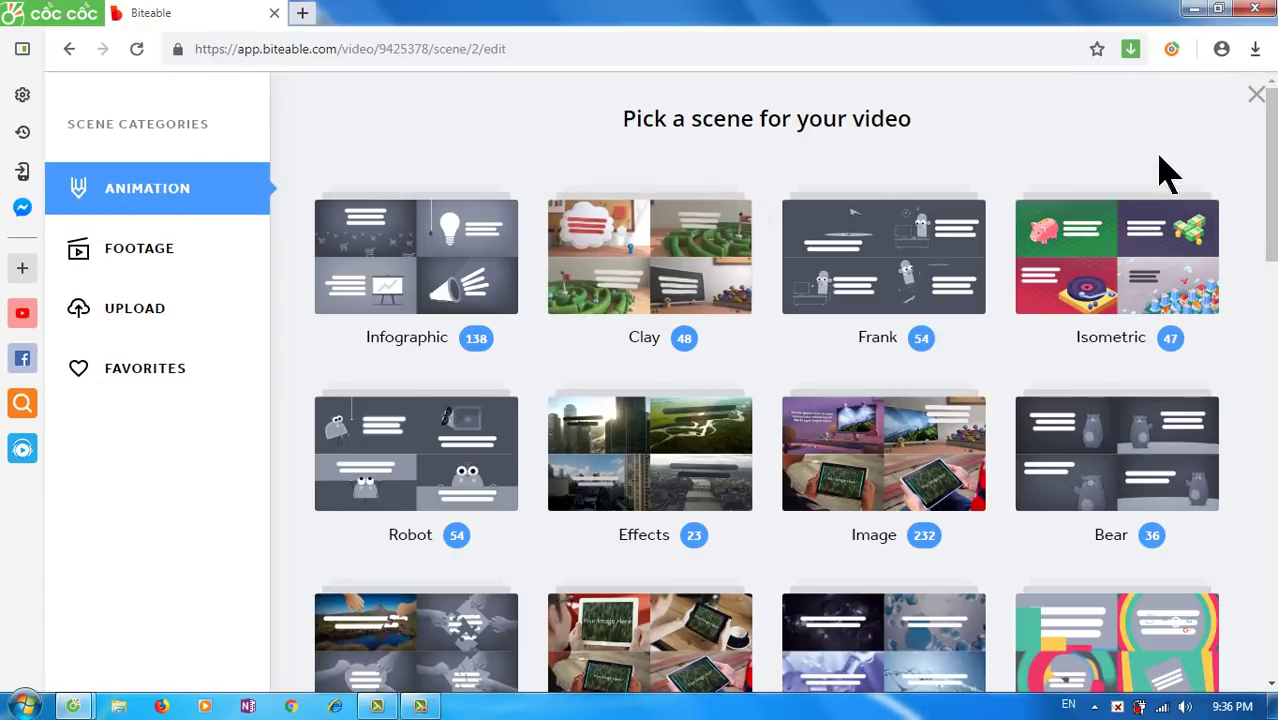
scroll(1274, 162, "down", 1)
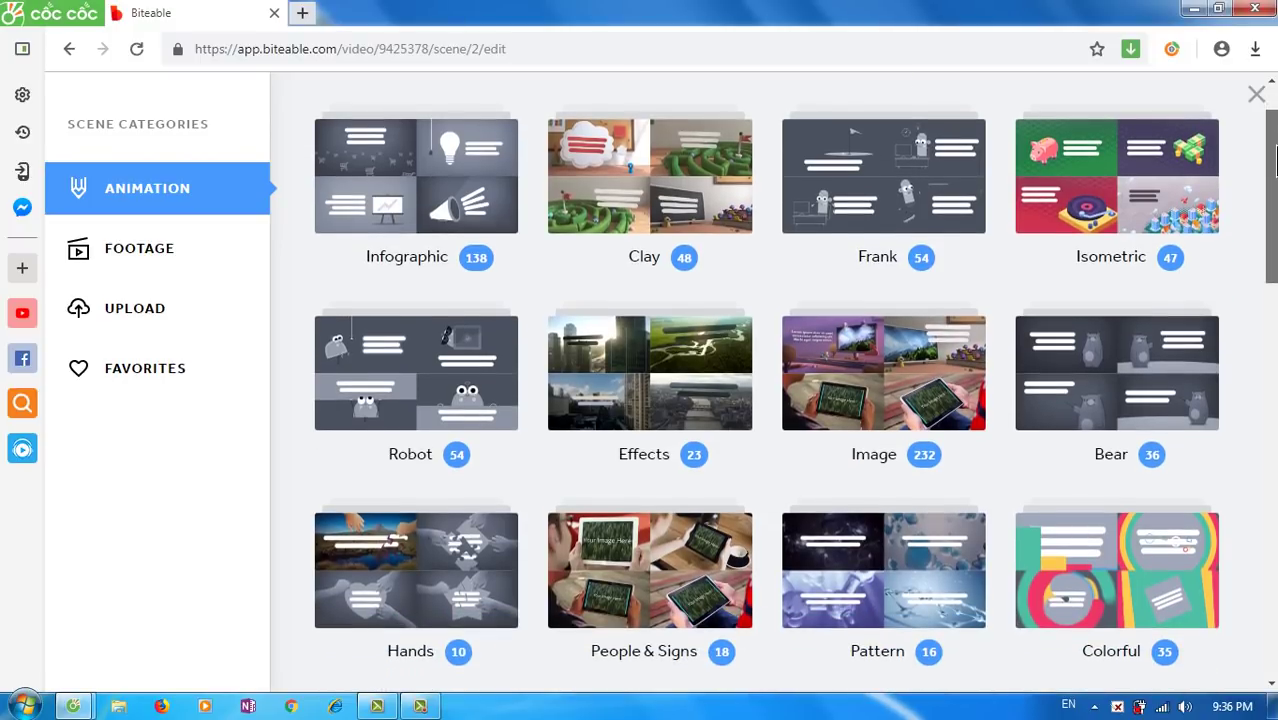
scroll(1274, 162, "up", 1)
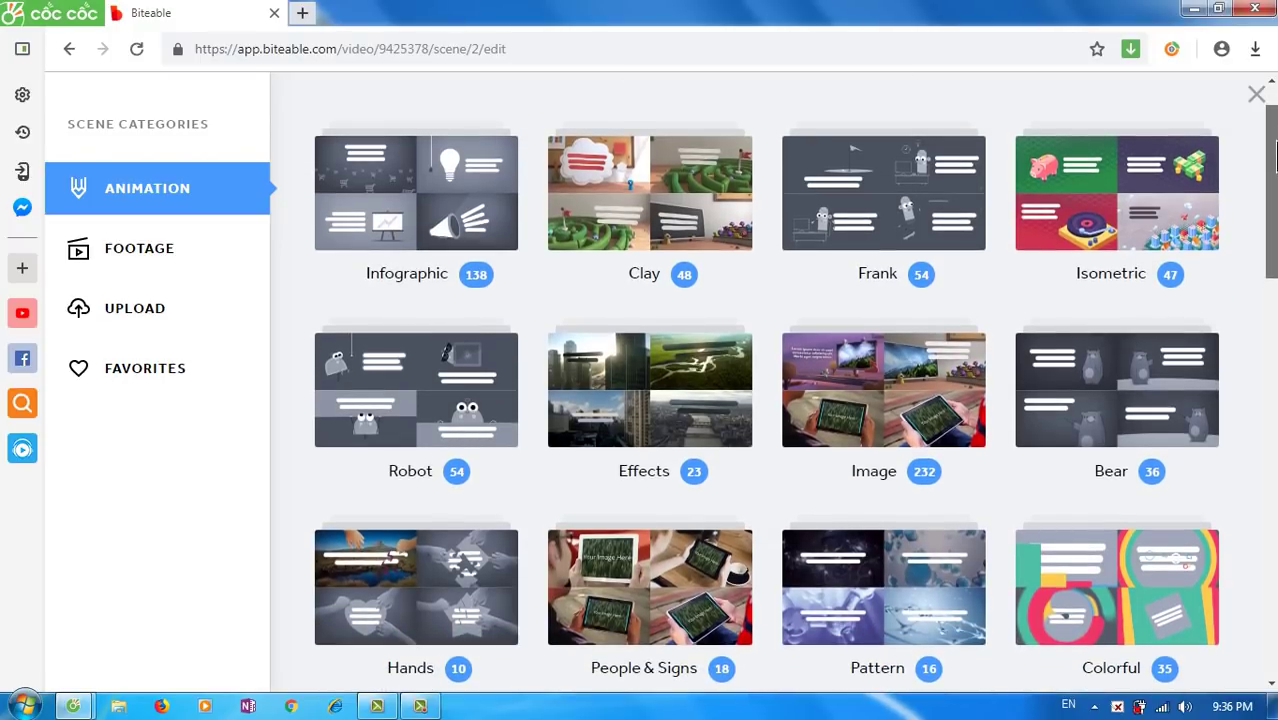
scroll(1274, 160, "up", 1)
scroll(1274, 165, "down", 1)
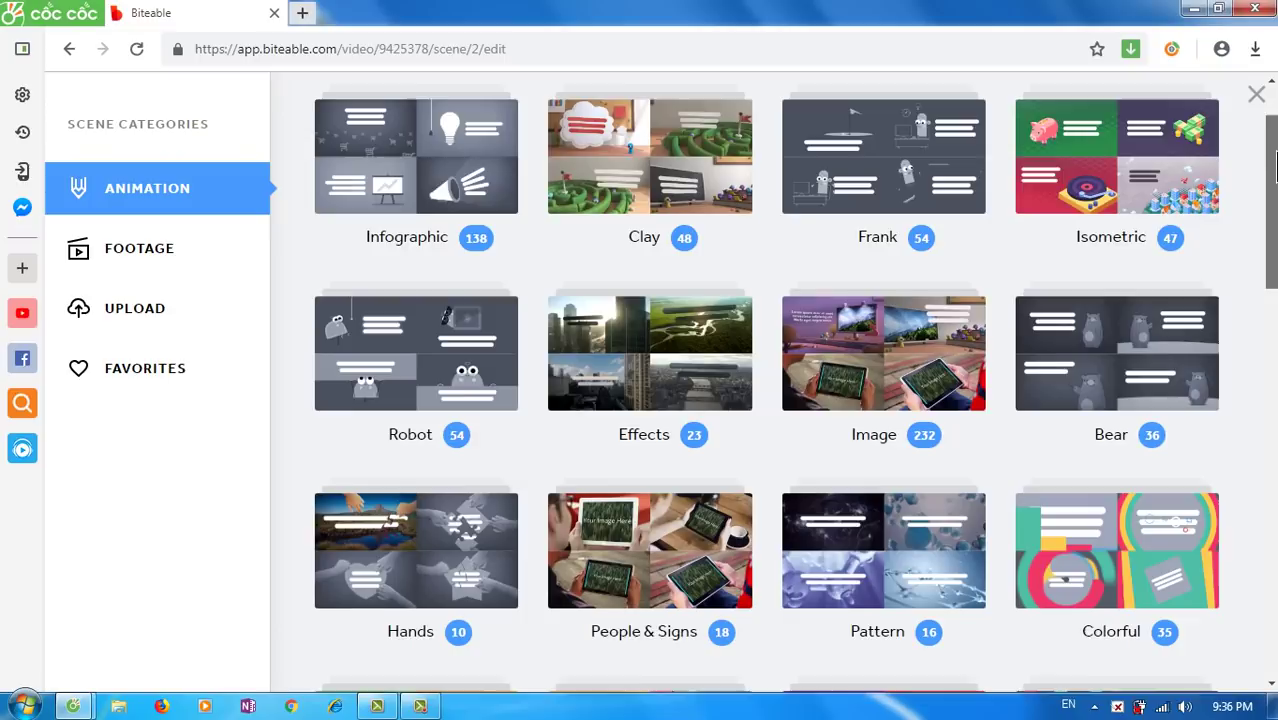
scroll(1274, 170, "down", 1)
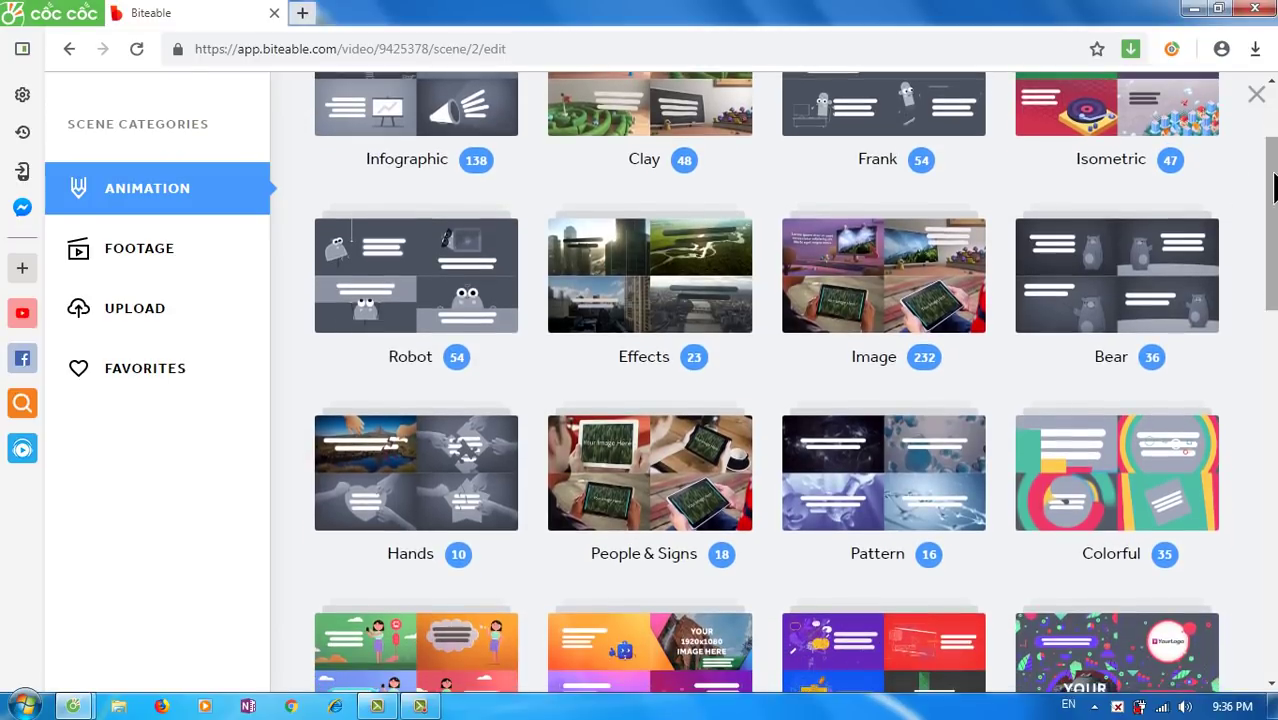
left_click(871, 372)
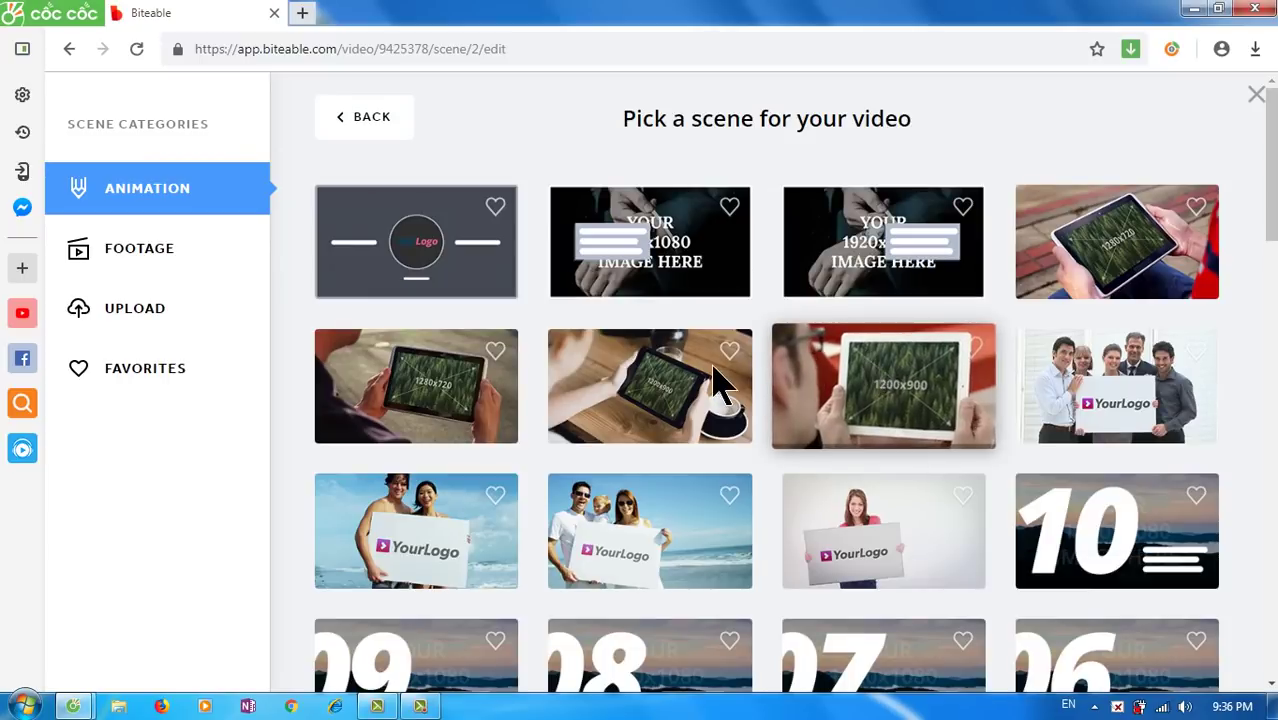
left_click(430, 402)
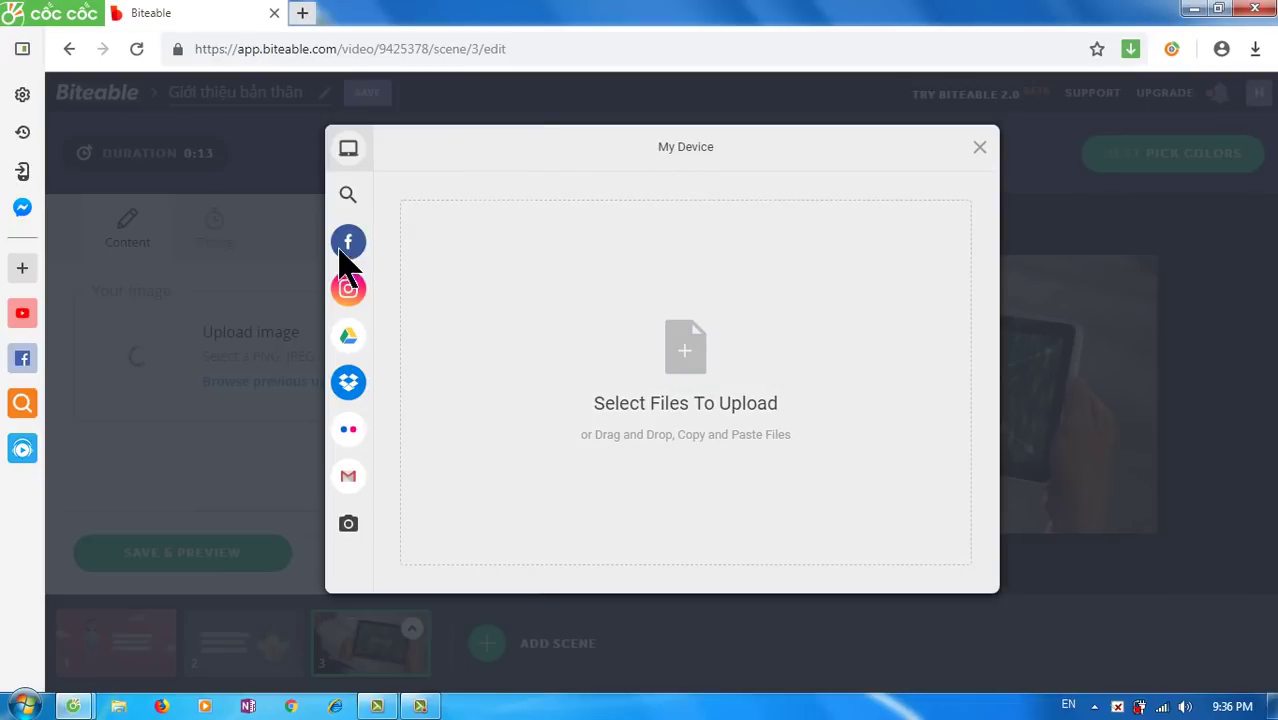
- Upload the picture "bt video" from the Downloads folder as scene 3's image, without cropping or rotating it
mouse_move(352, 198)
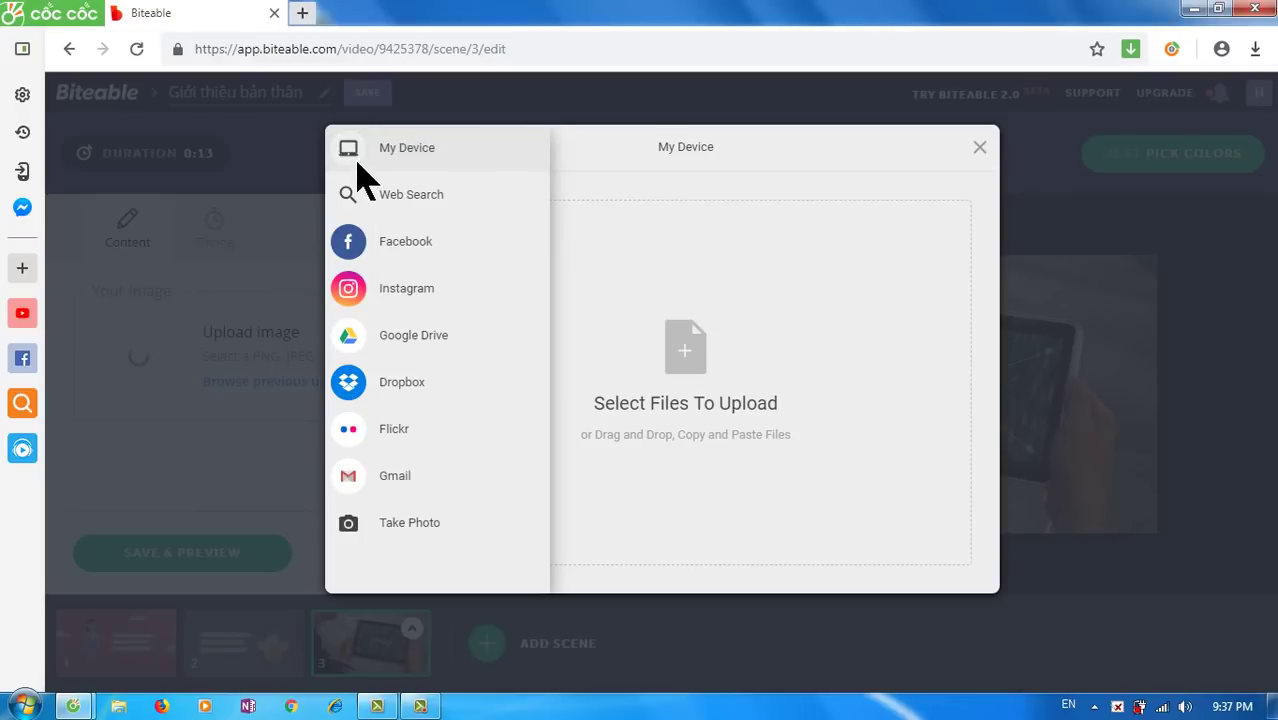
left_click(421, 707)
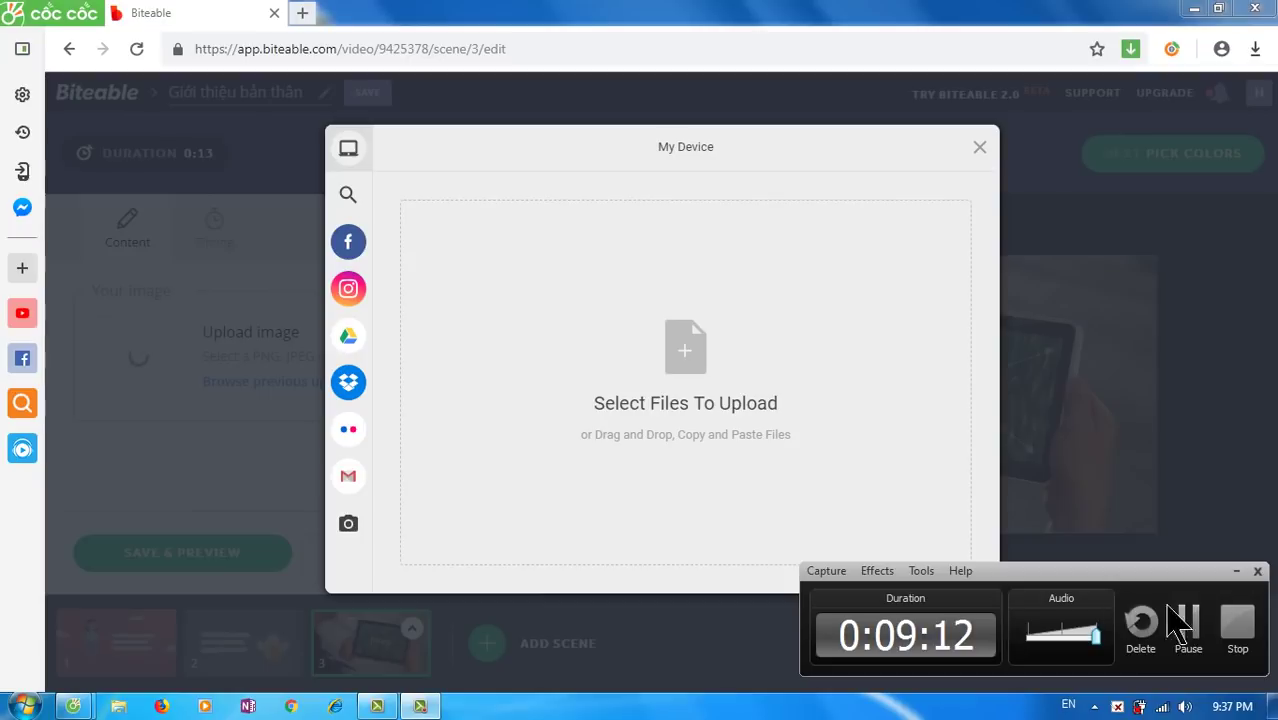
left_click(1189, 625)
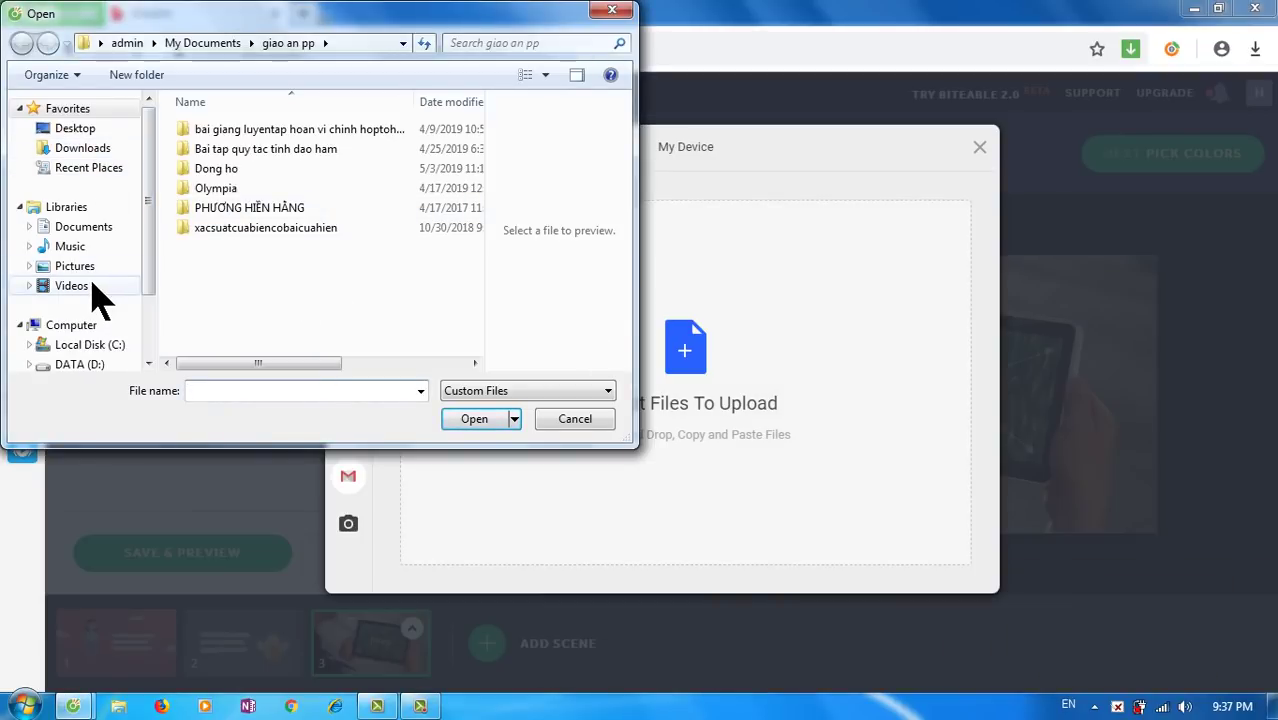
left_click(86, 149)
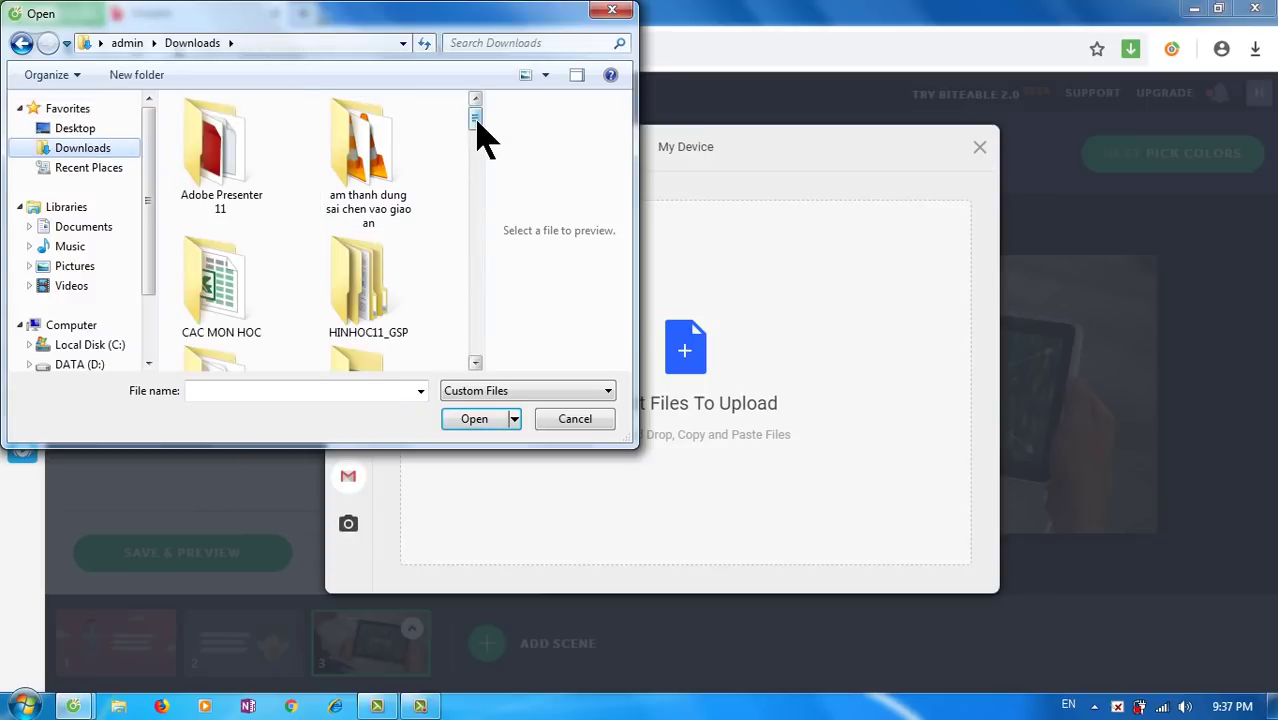
left_click_drag(477, 120, 477, 203)
left_click(410, 176)
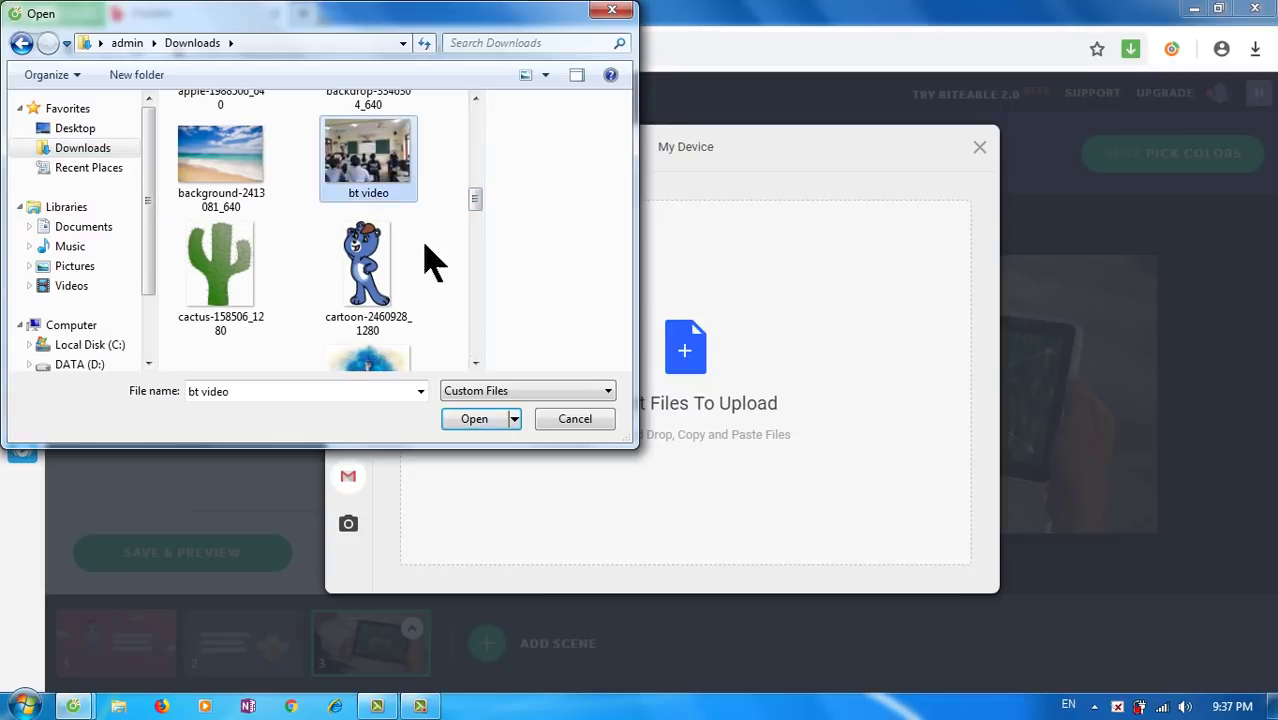
left_click(469, 424)
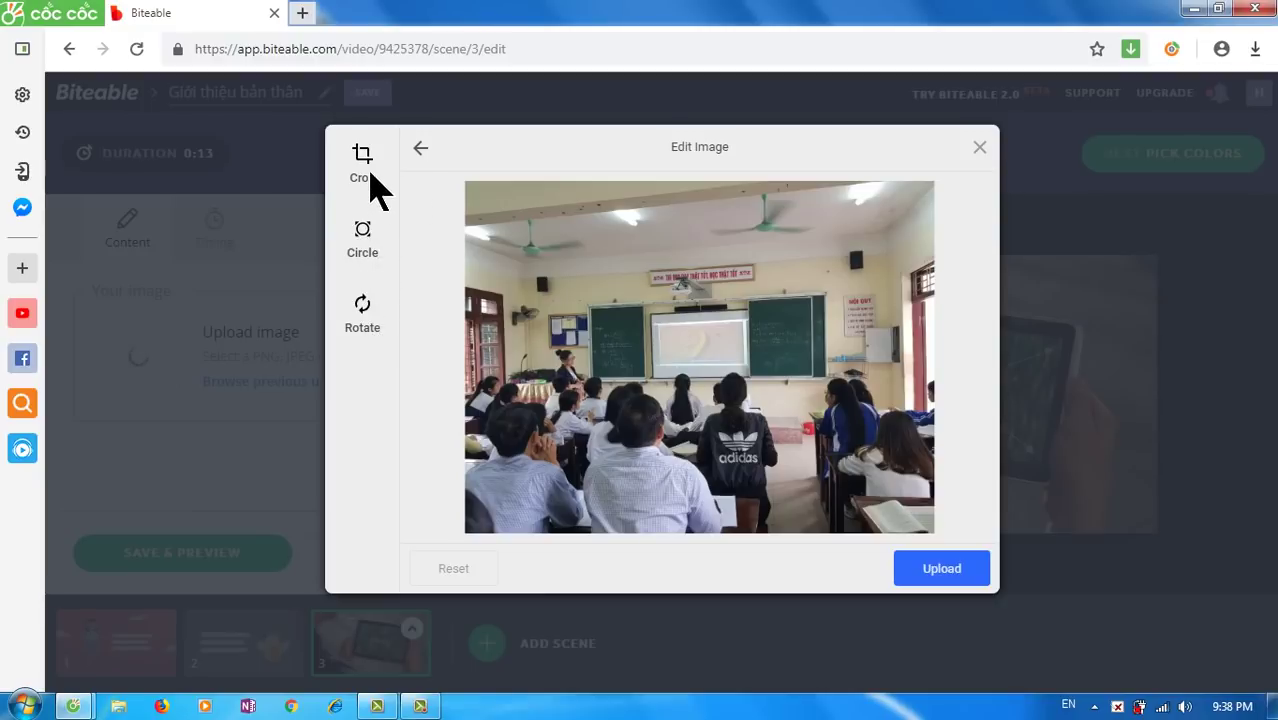
left_click(918, 582)
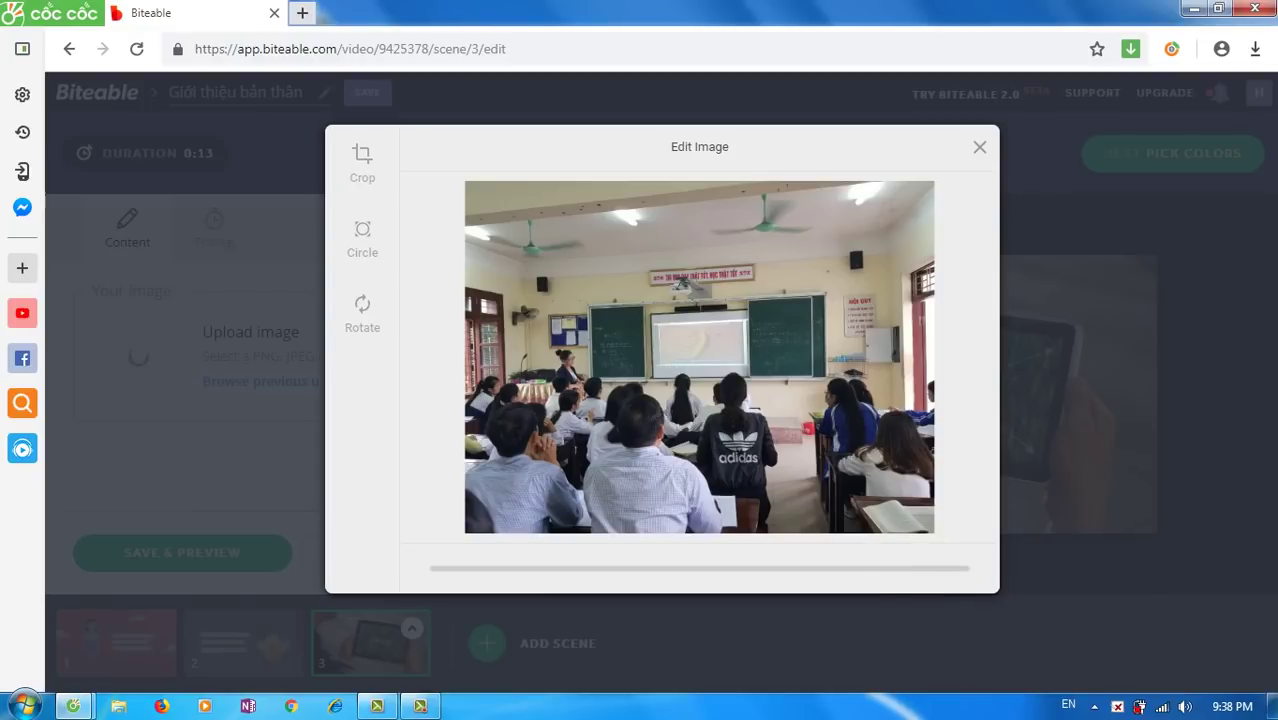
left_click(421, 707)
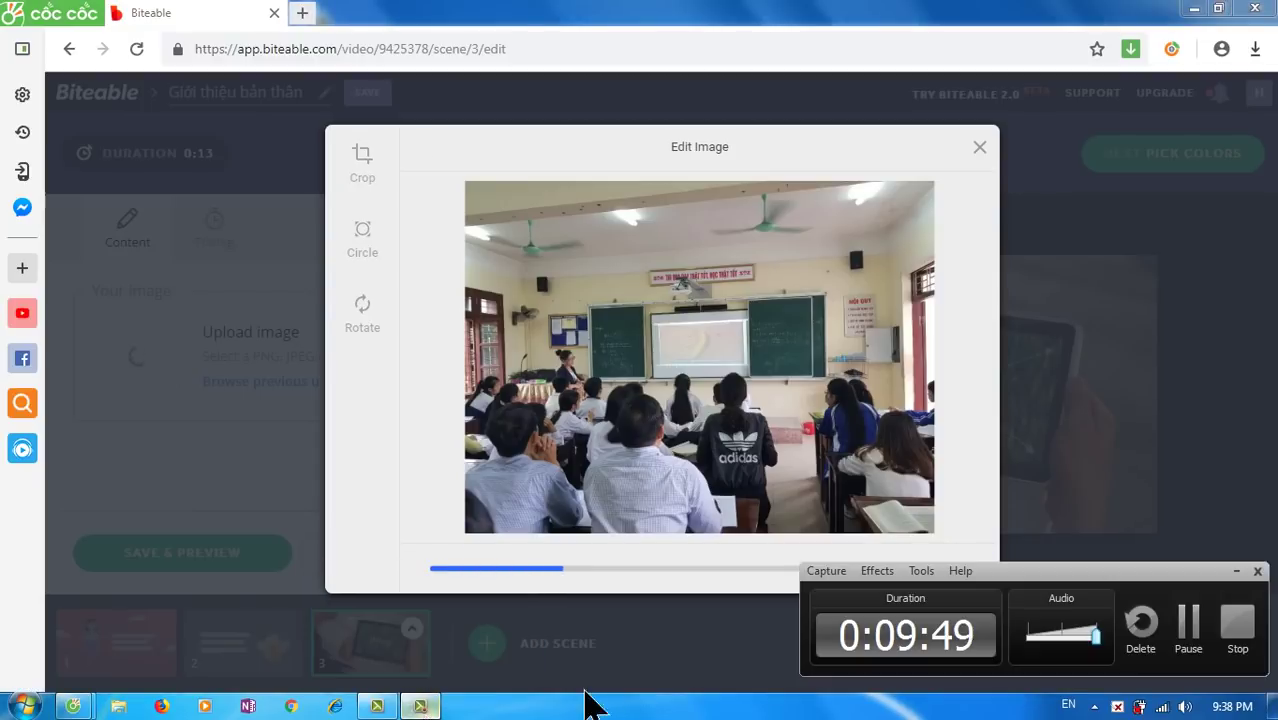
left_click(1190, 640)
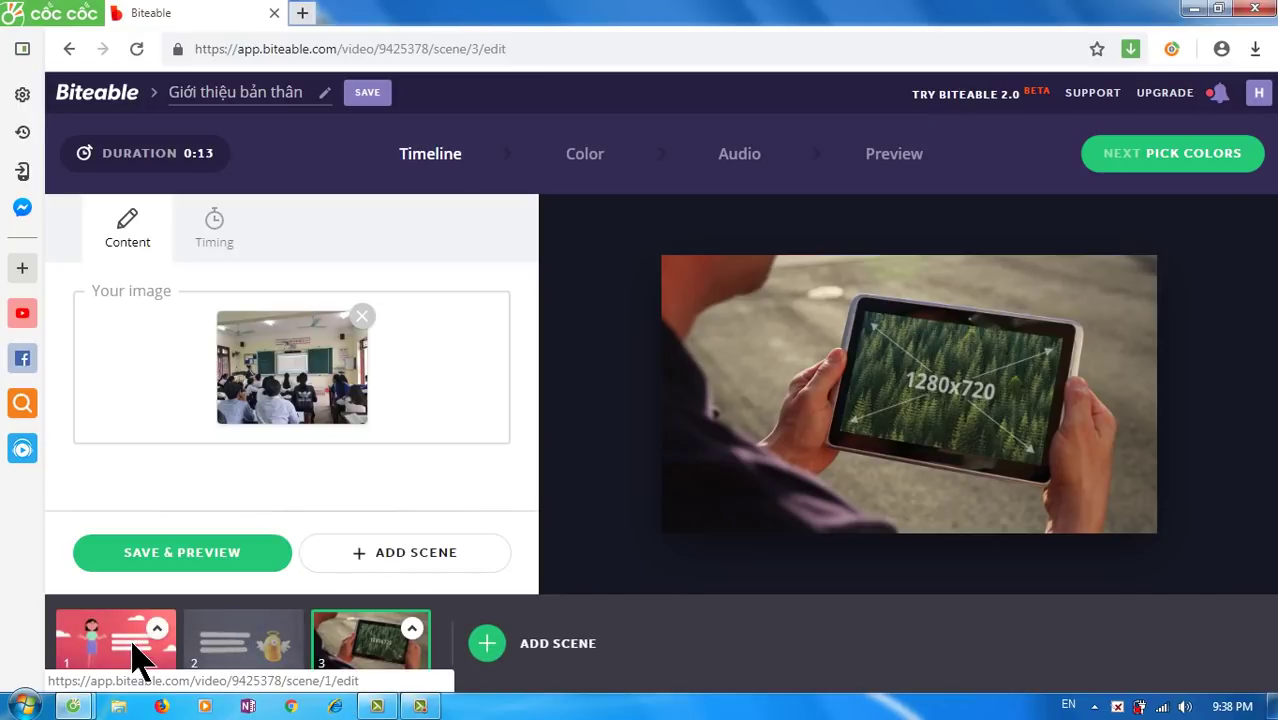
- Review the options for switching, duplicating and deleting scene 3 in the timeline
left_click(412, 630)
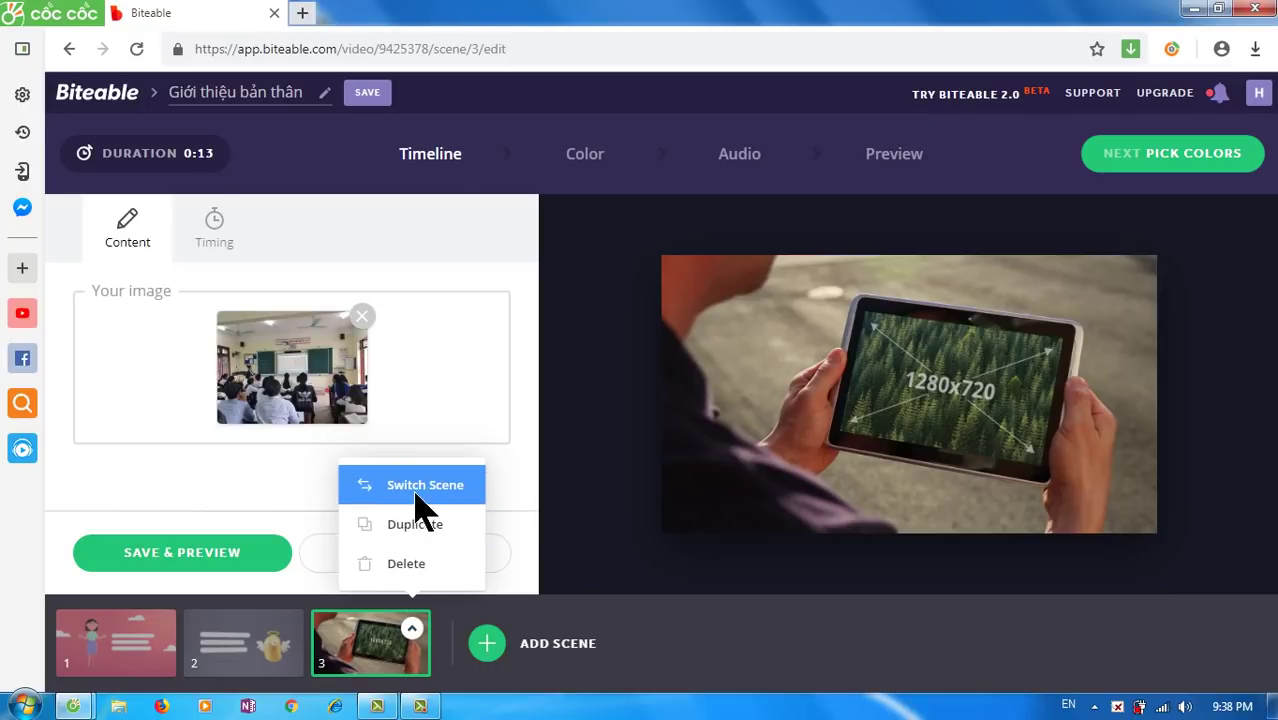
left_click(476, 676)
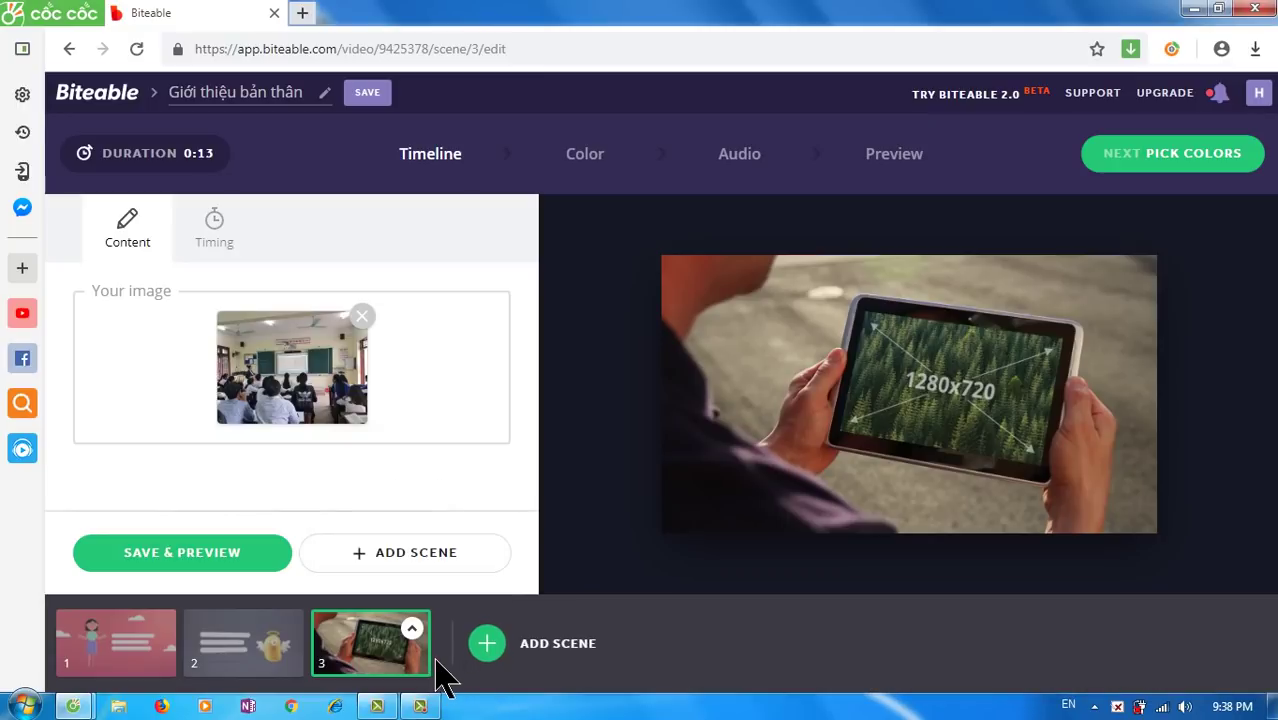
left_click(411, 629)
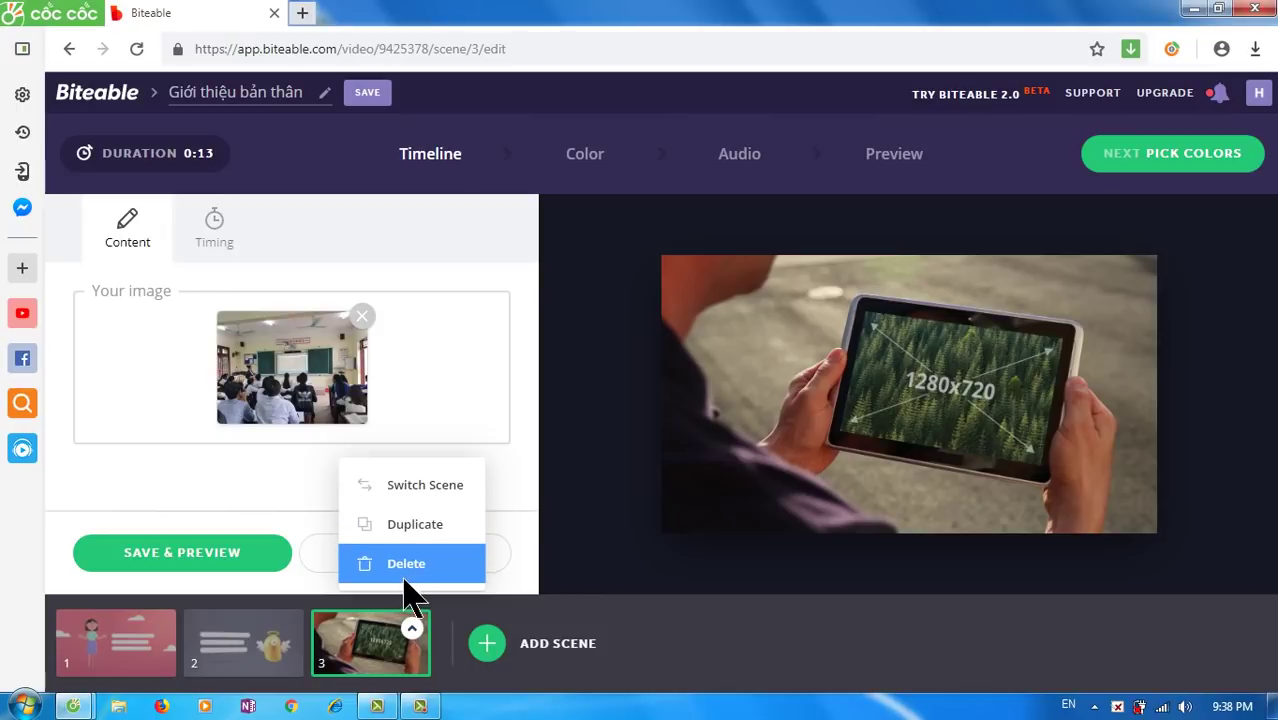
left_click(466, 680)
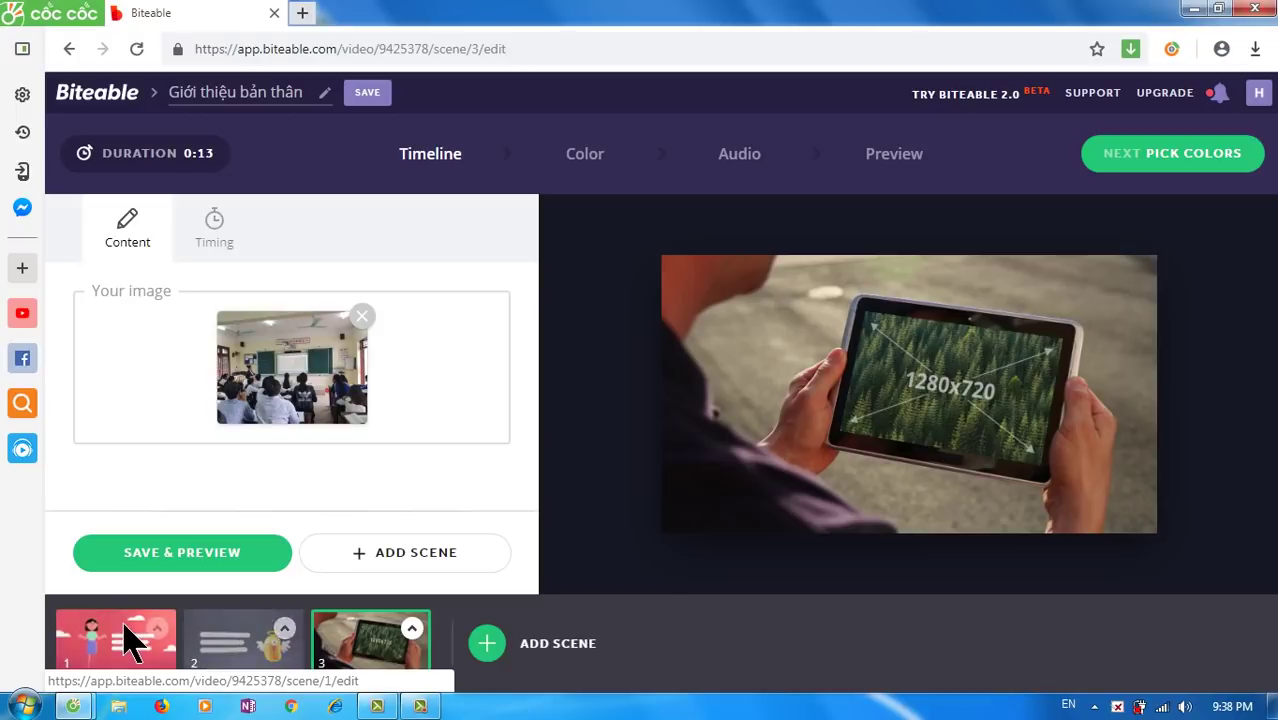
left_click_drag(328, 665, 471, 662)
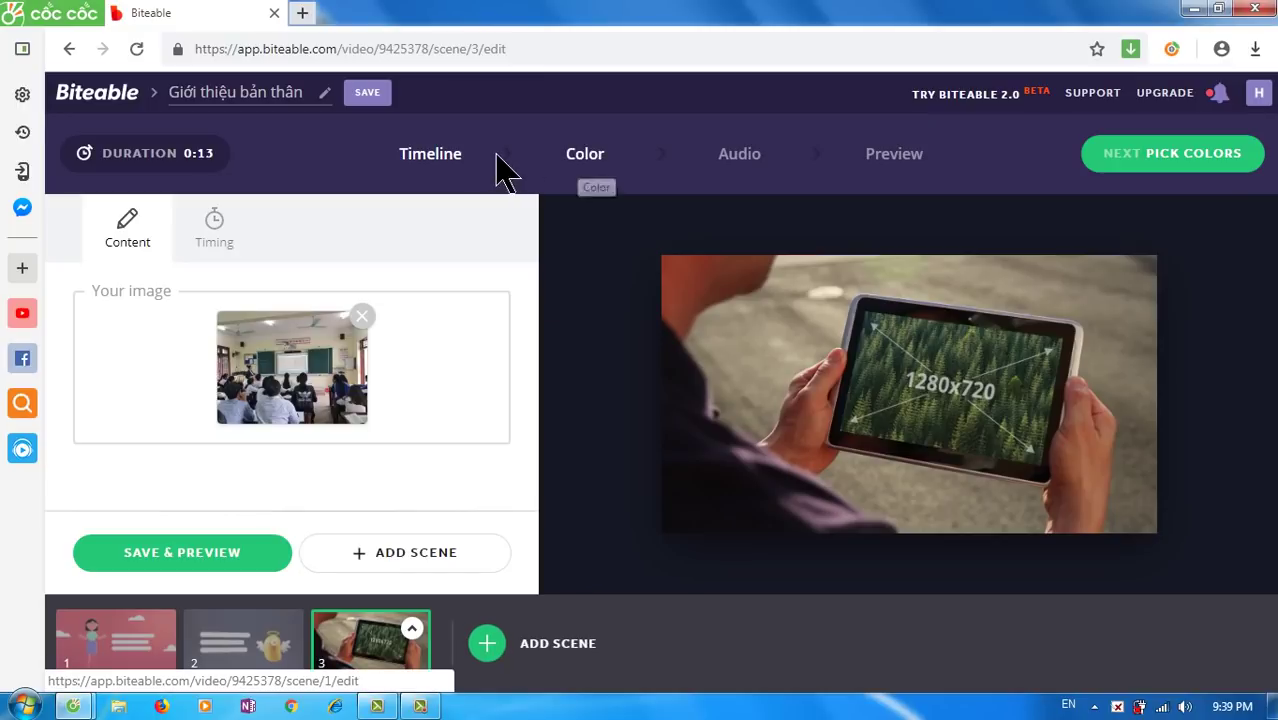
- View the color palettes and set "Dance - Friday Night Anthem" as the video's audio track
left_click(588, 160)
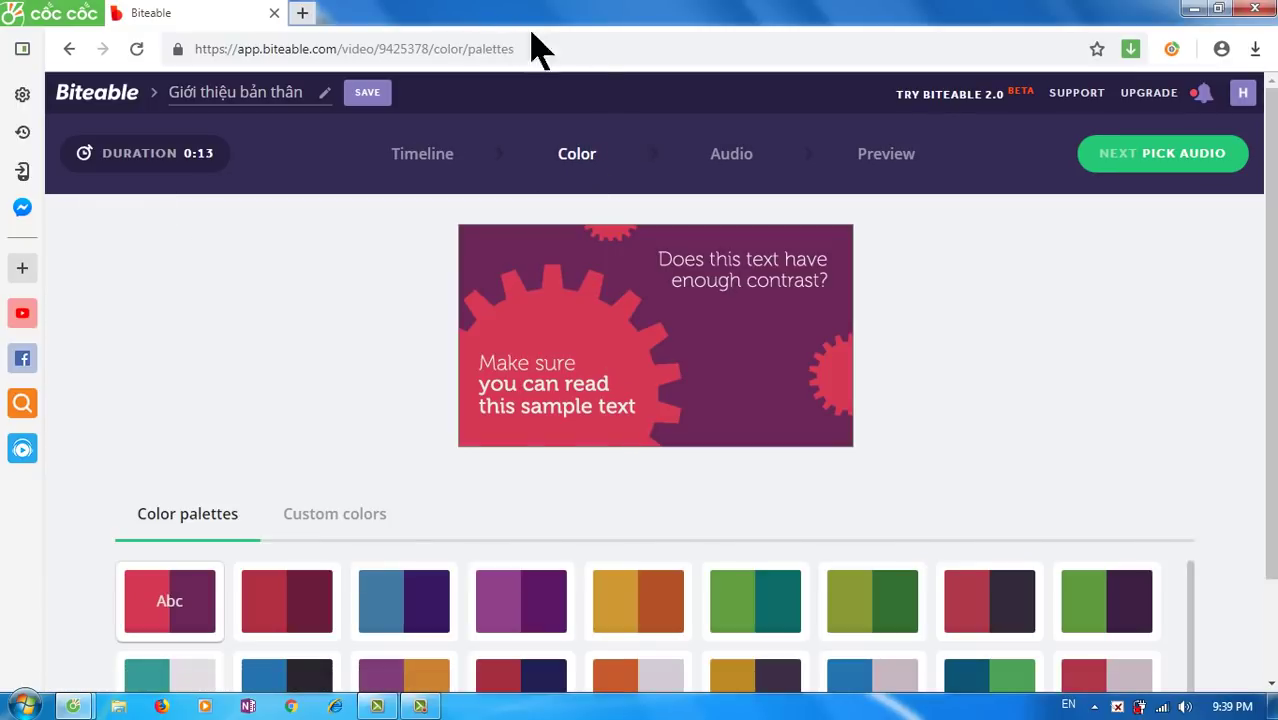
left_click(735, 160)
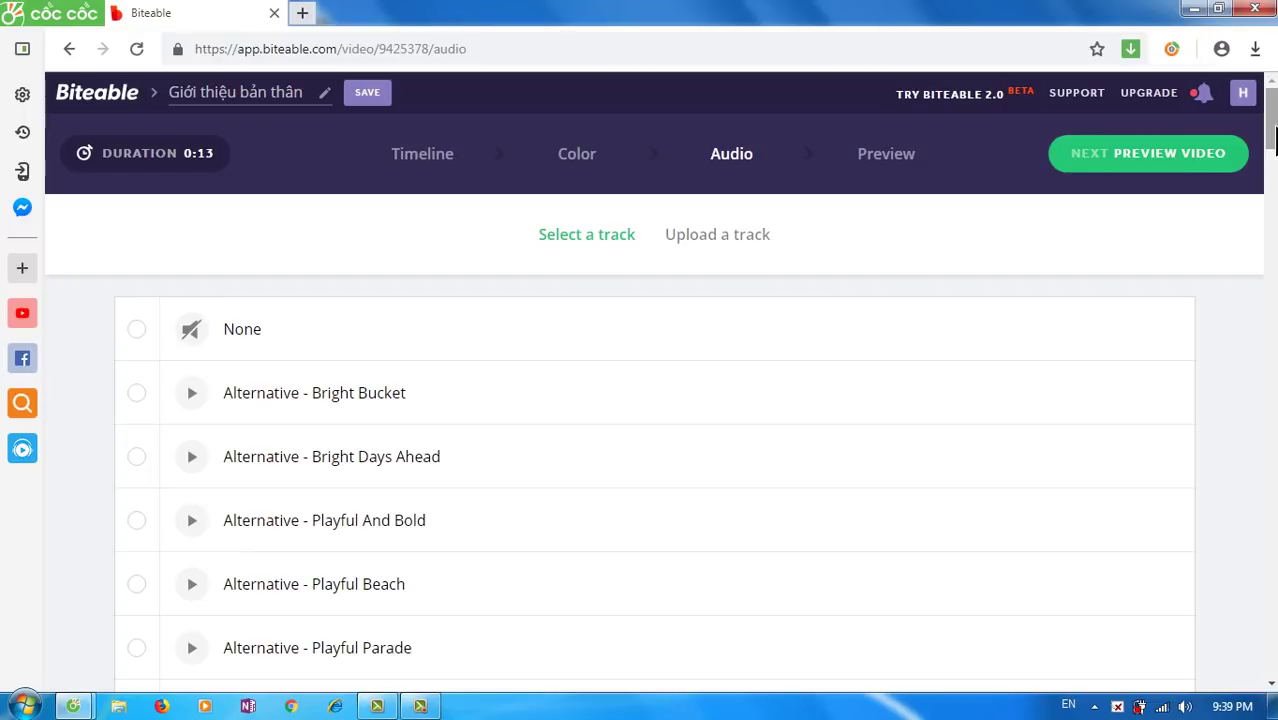
left_click_drag(1270, 140, 1272, 258)
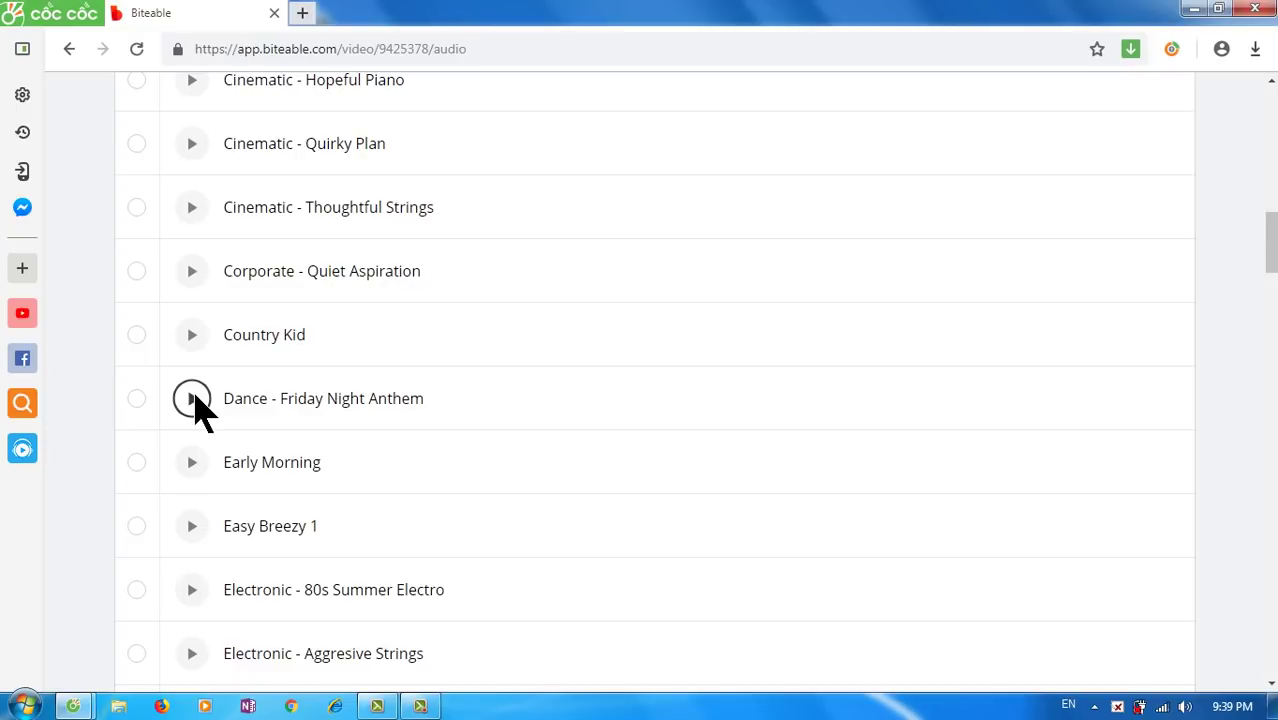
left_click(192, 400)
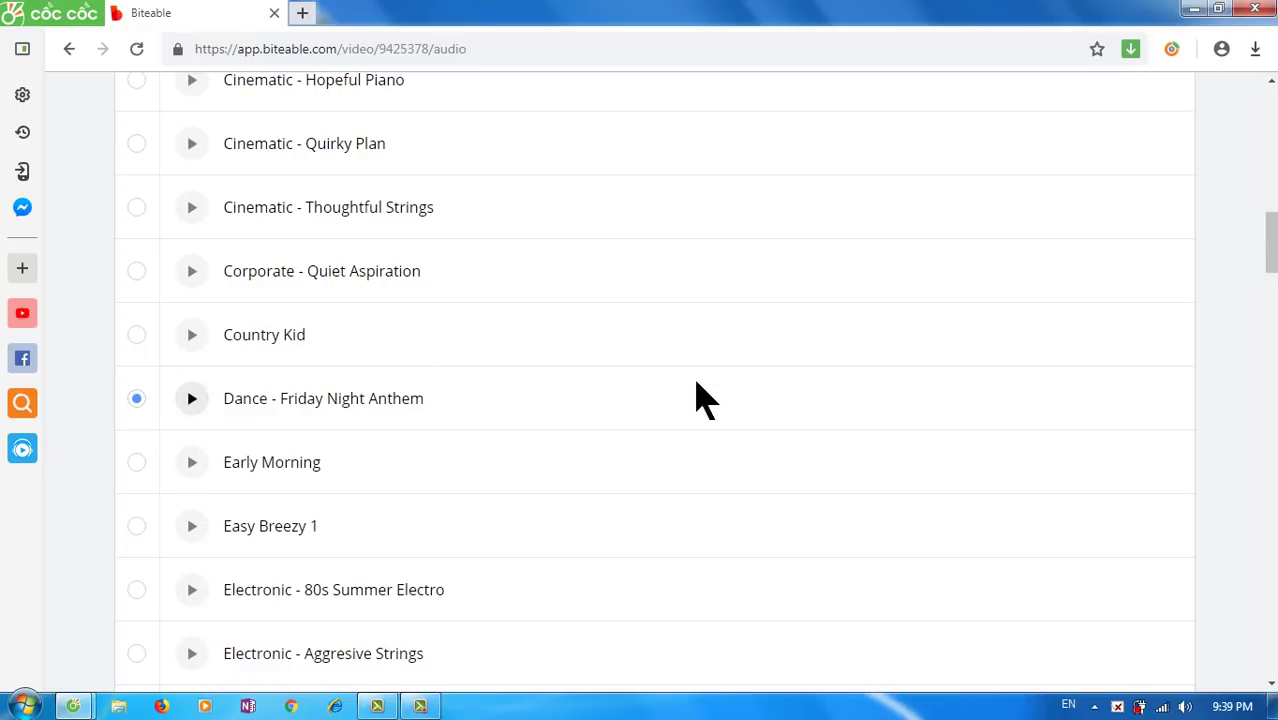
left_click_drag(1270, 236, 1270, 105)
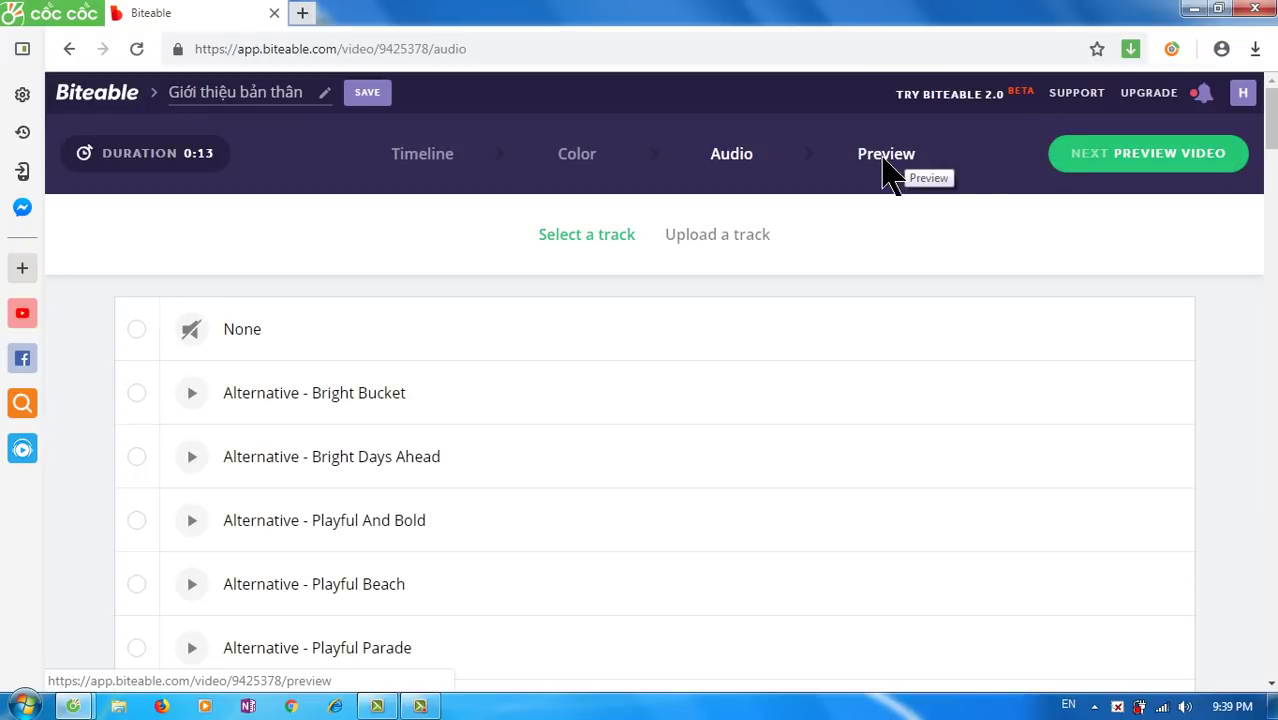
- Return to the timeline's first scene, then save it and generate its preview
left_click(432, 178)
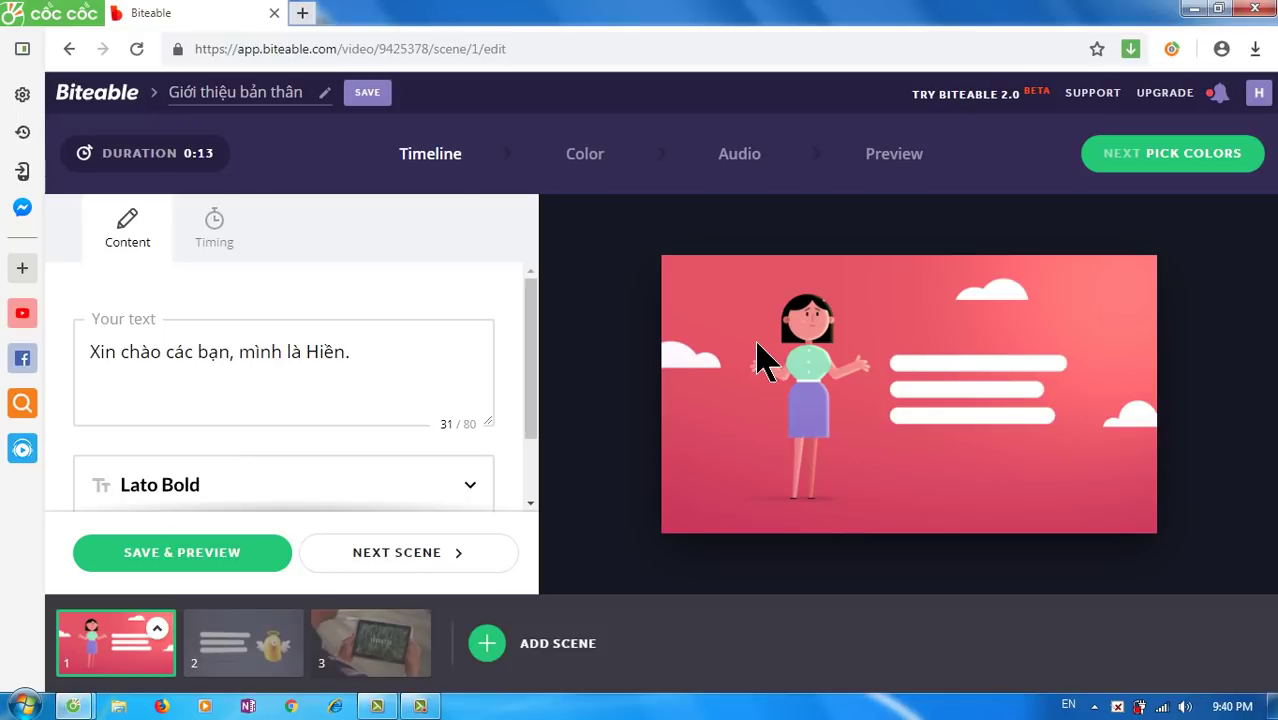
left_click(172, 570)
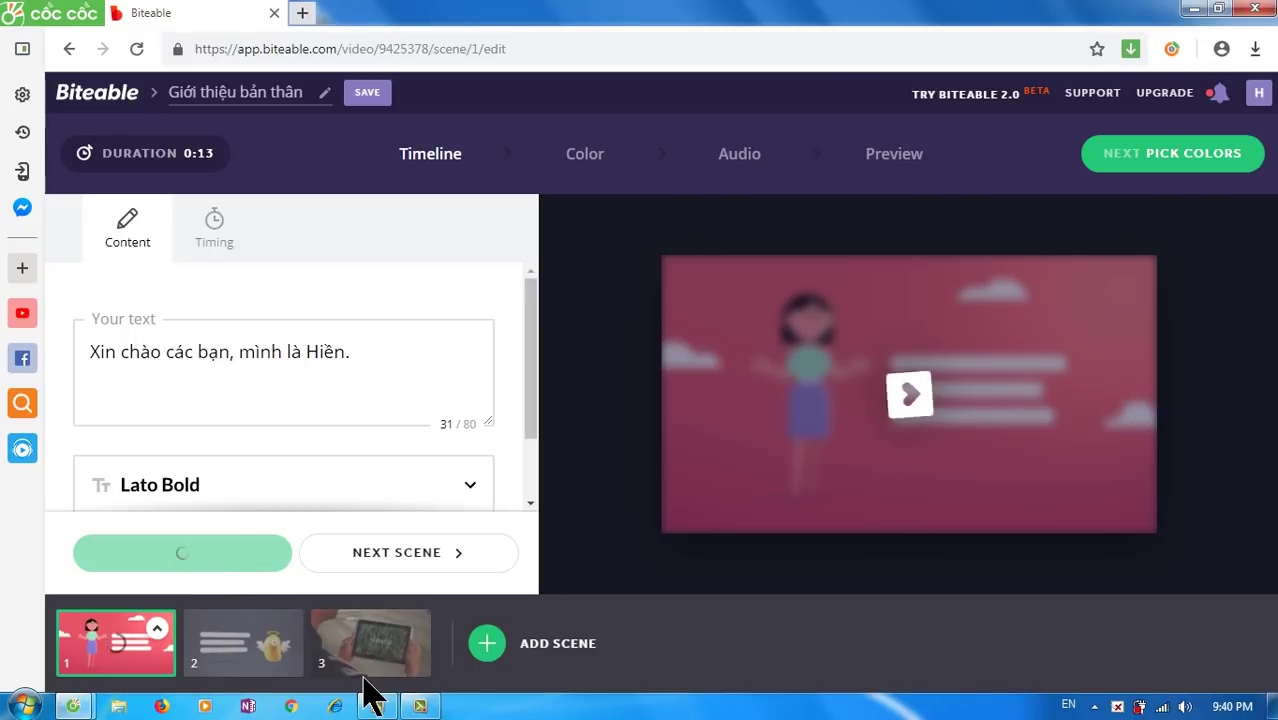
left_click(421, 707)
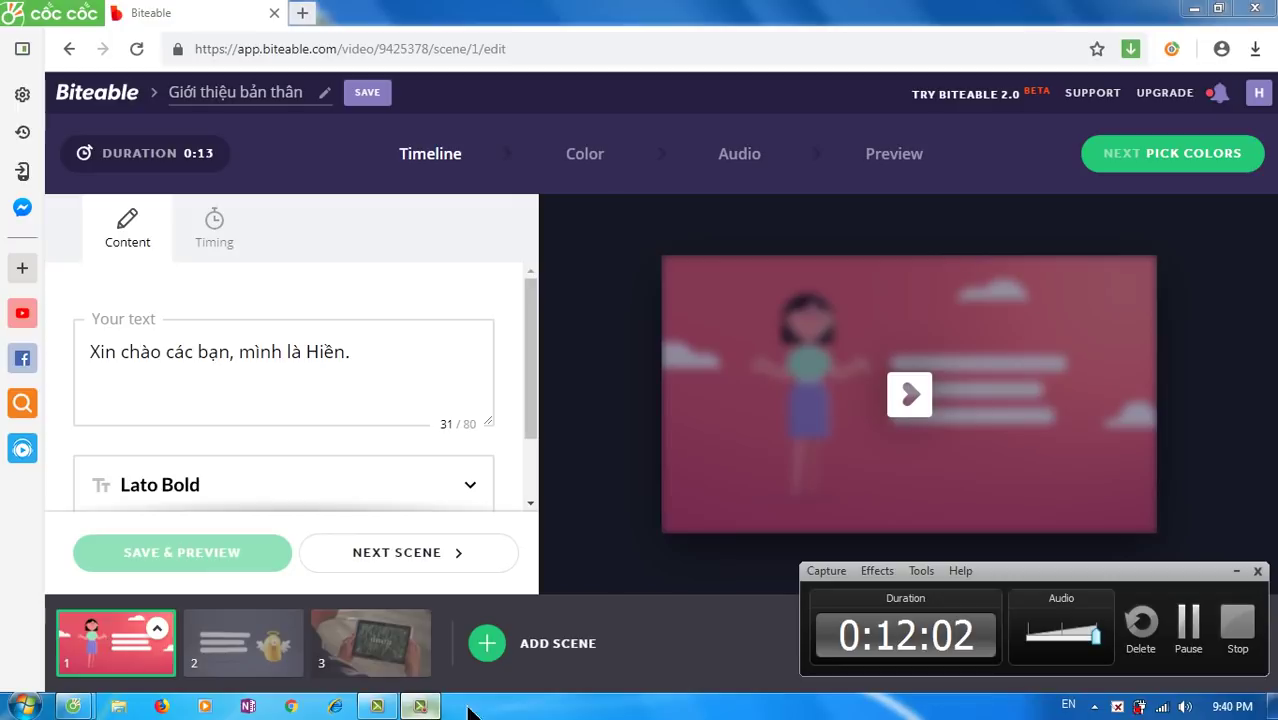
left_click(1203, 640)
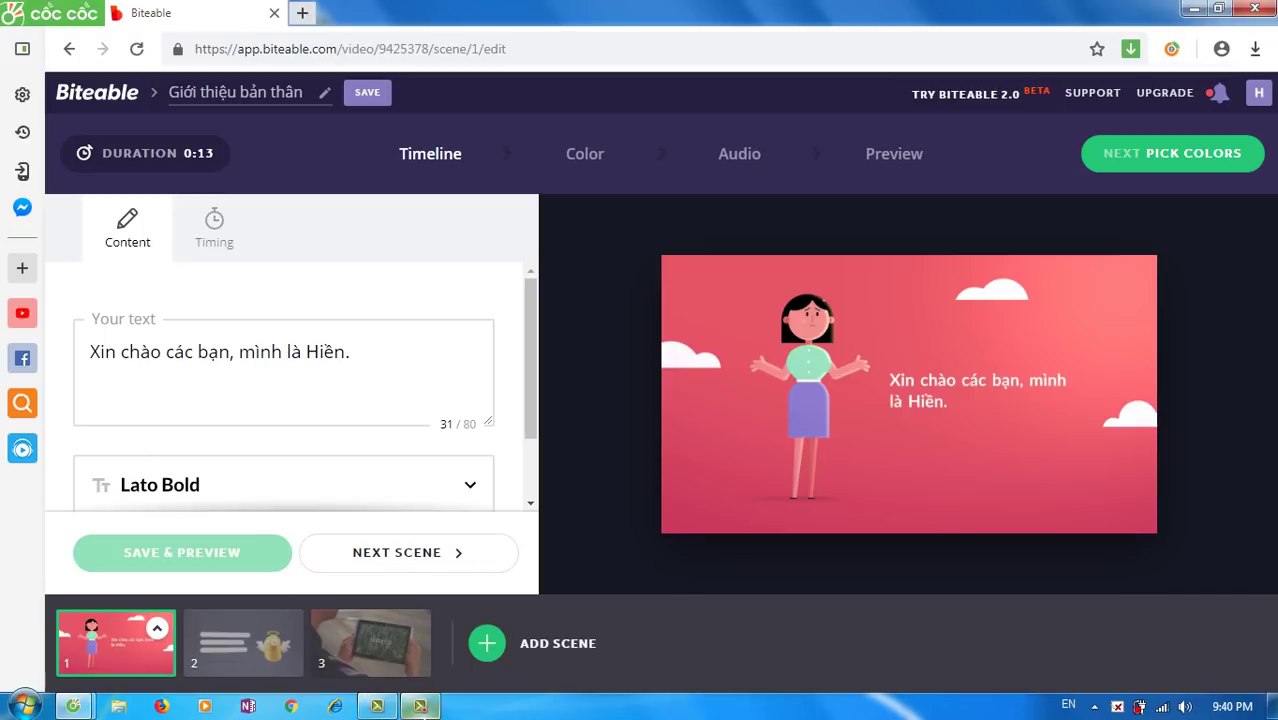
left_click(420, 706)
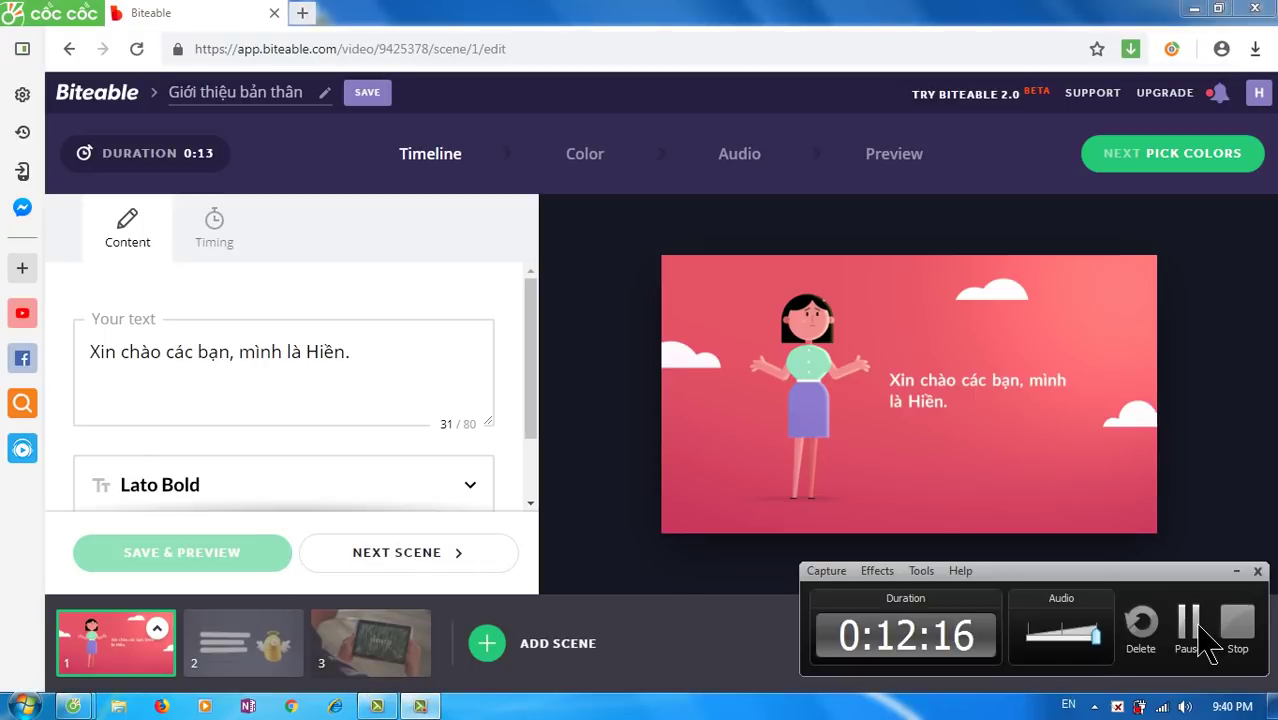
left_click(1204, 630)
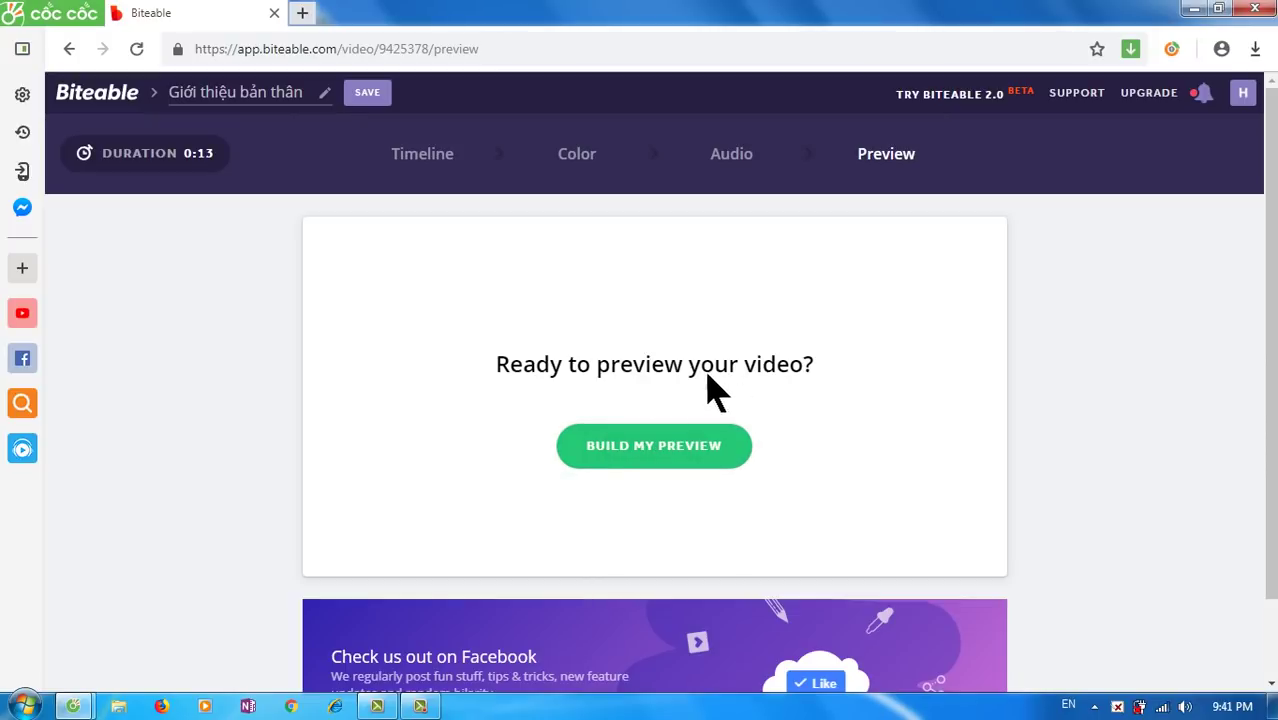
- Build the preview of the finished three-scene video
left_click(623, 463)
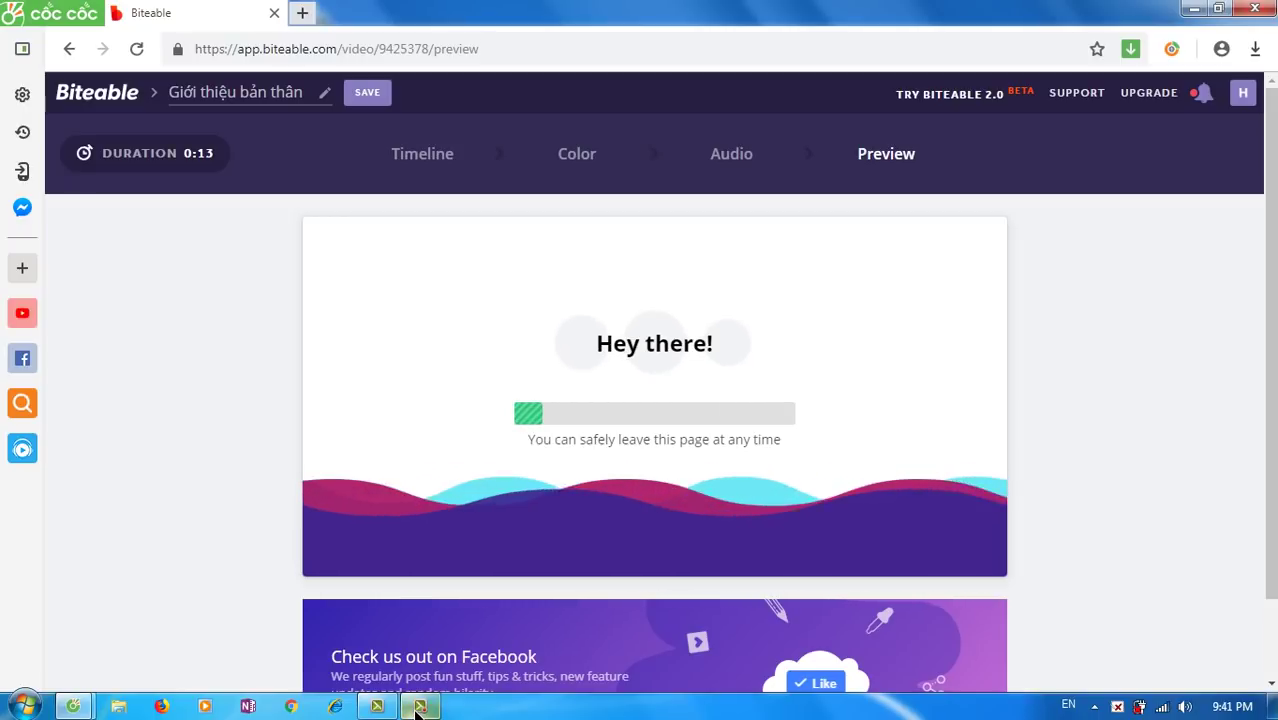
mouse_move(418, 710)
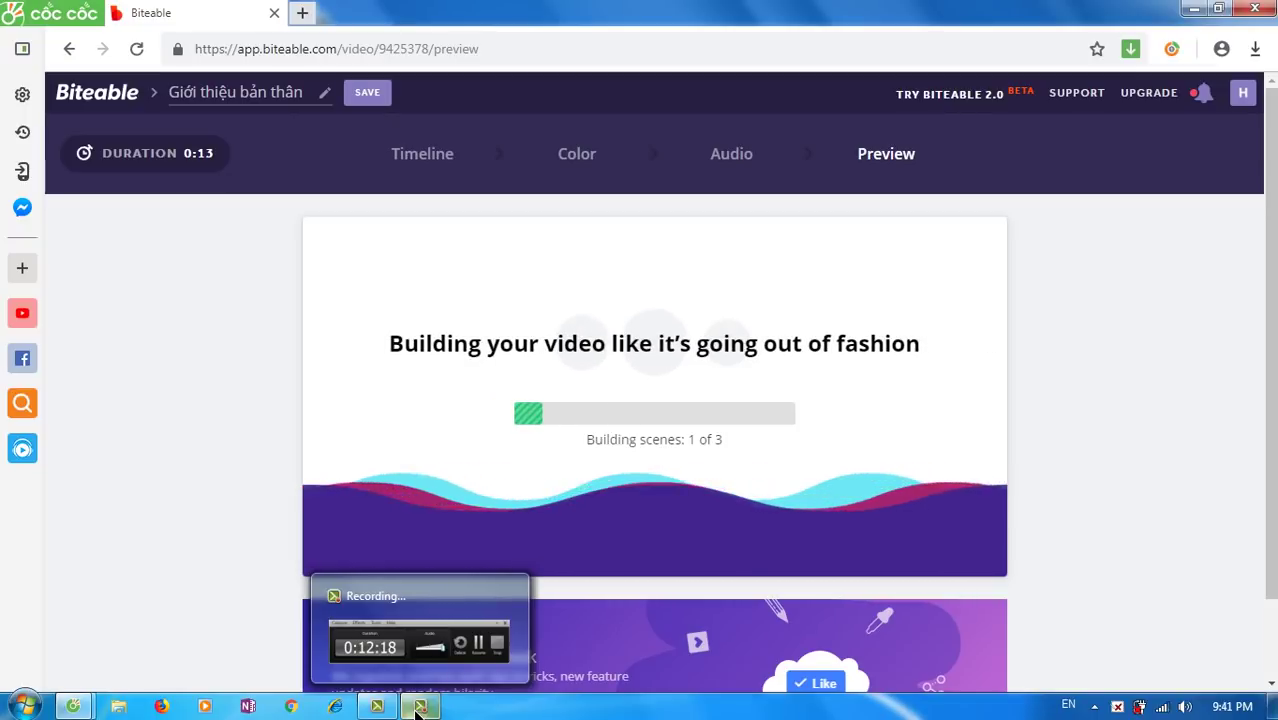
left_click(478, 670)
left_click(1192, 632)
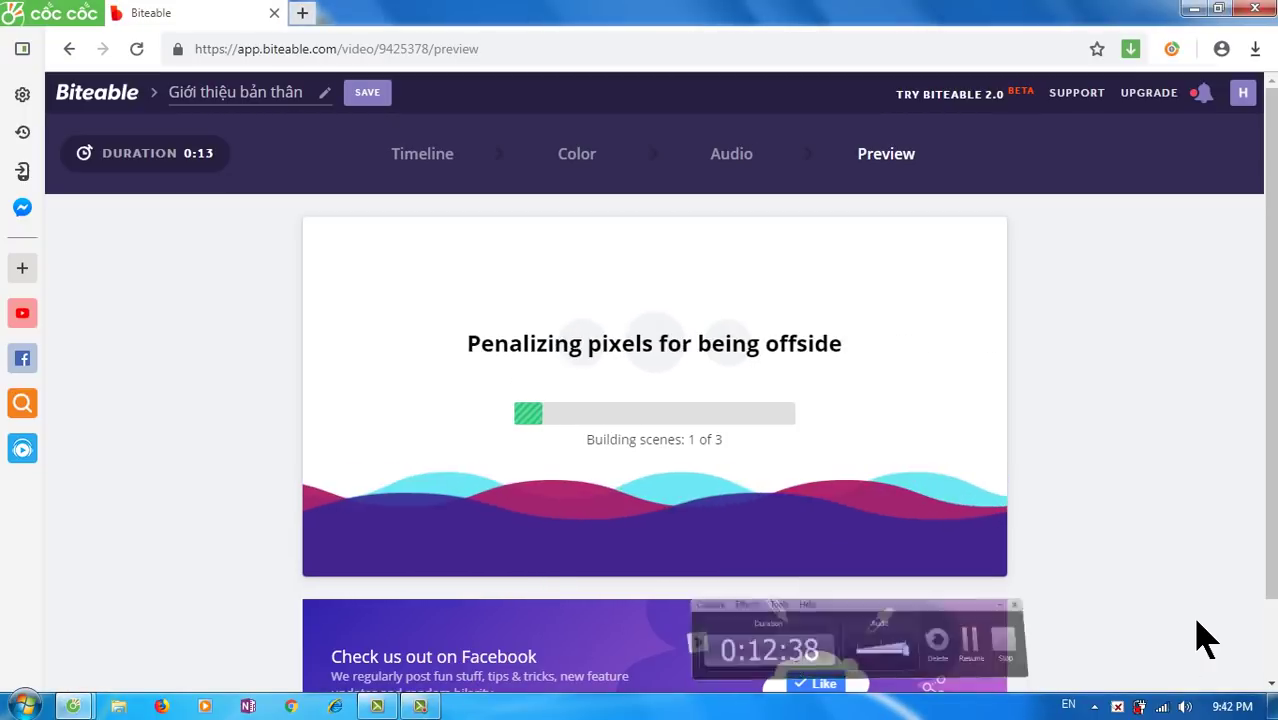
left_click(424, 708)
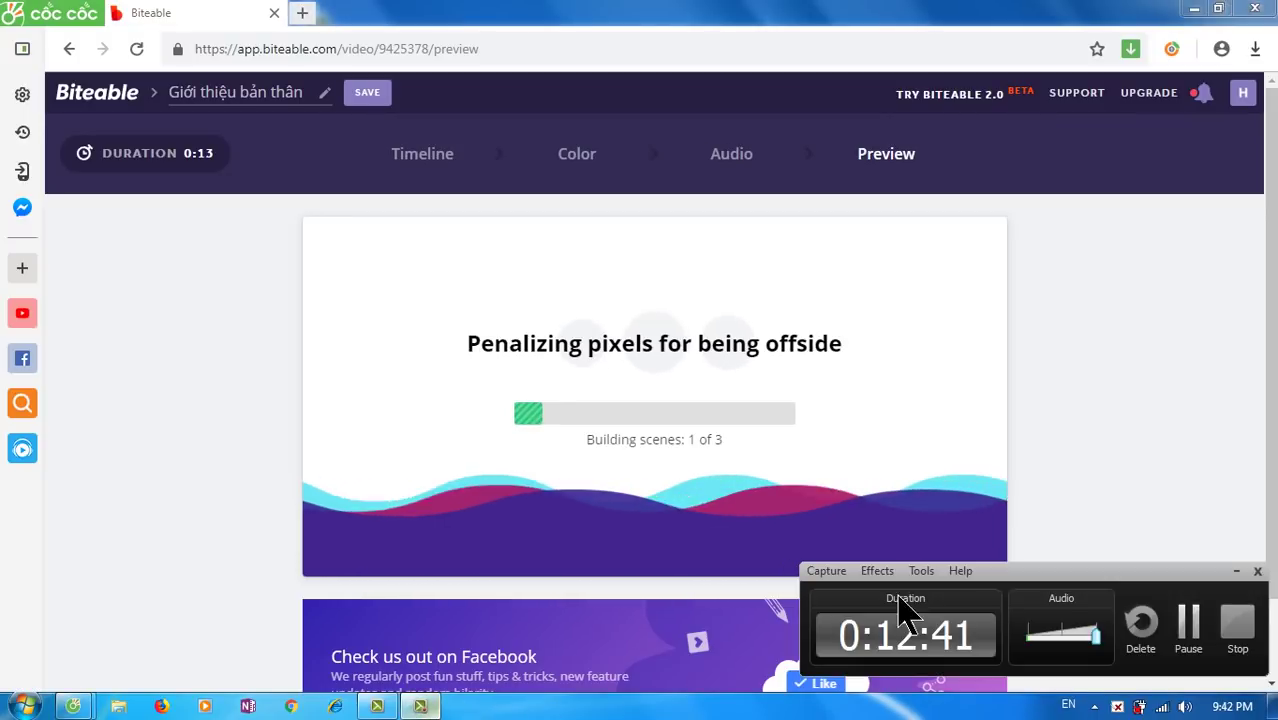
left_click(1237, 572)
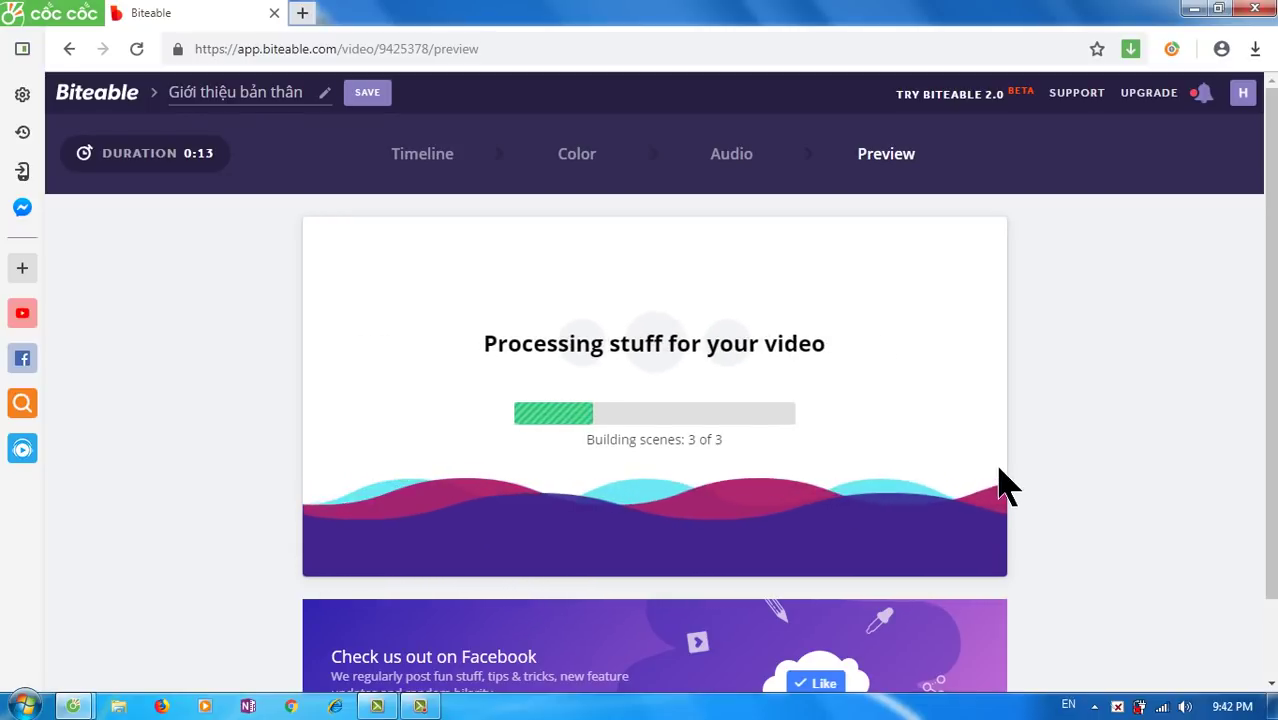
scroll(660, 384, "down", 1)
scroll(660, 384, "up", 1)
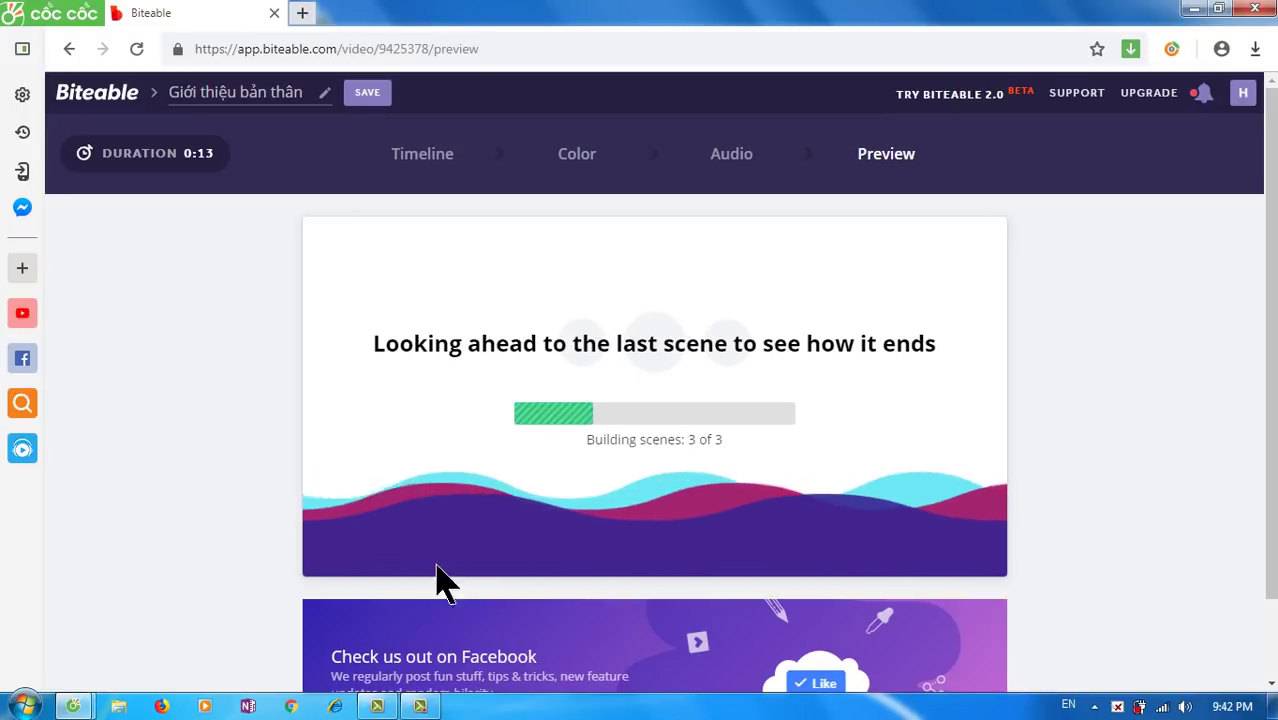
left_click(421, 707)
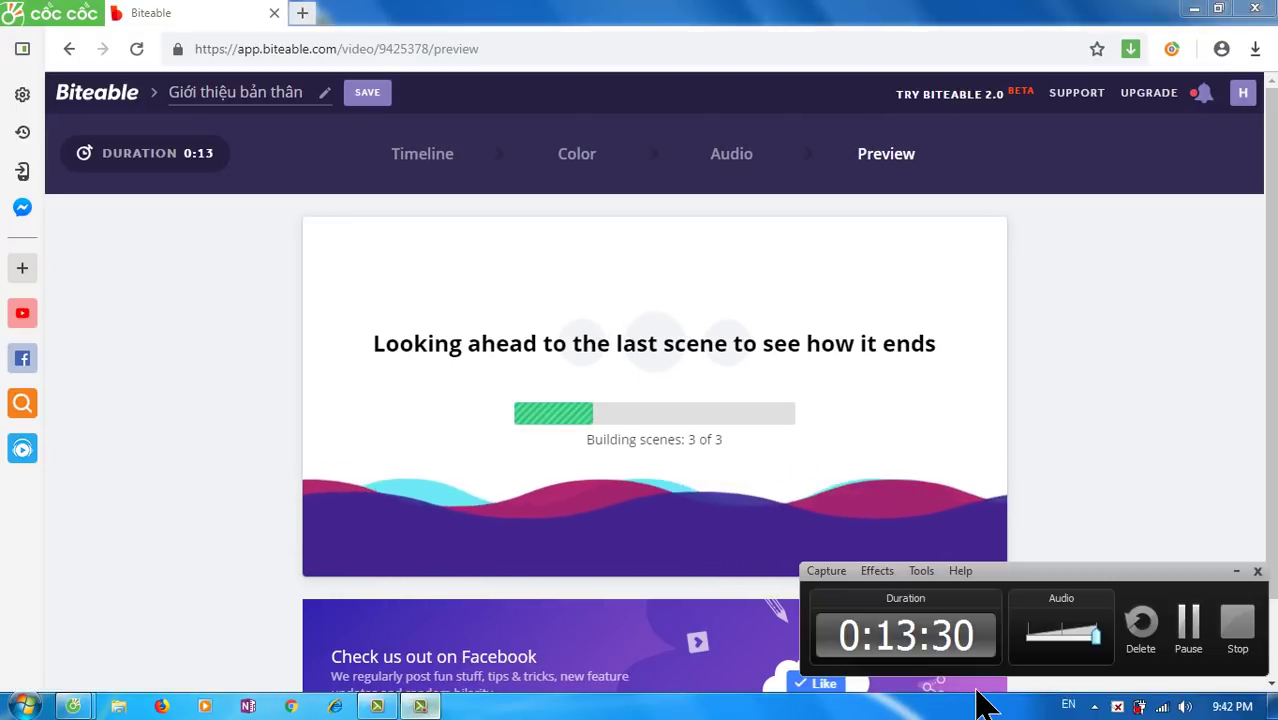
left_click(1193, 621)
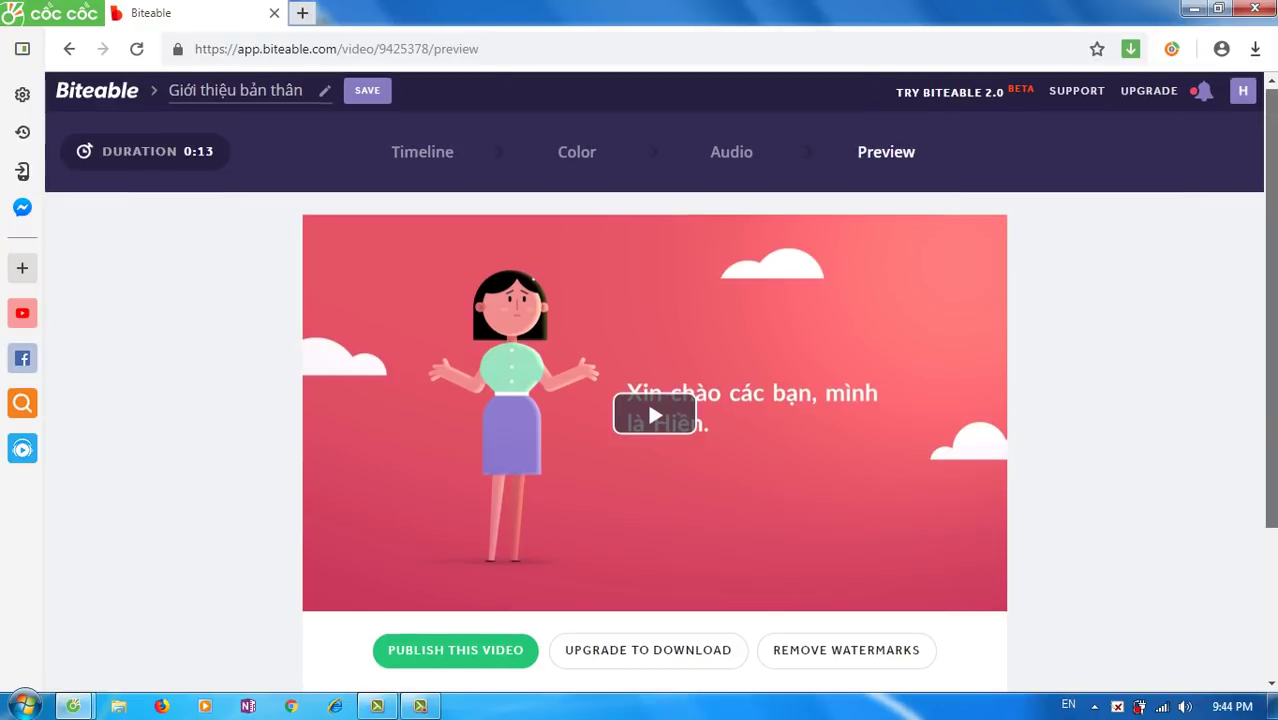
- Play the built preview of the self-introduction video from start to end
left_click_drag(1270, 375, 1270, 448)
mouse_move(642, 348)
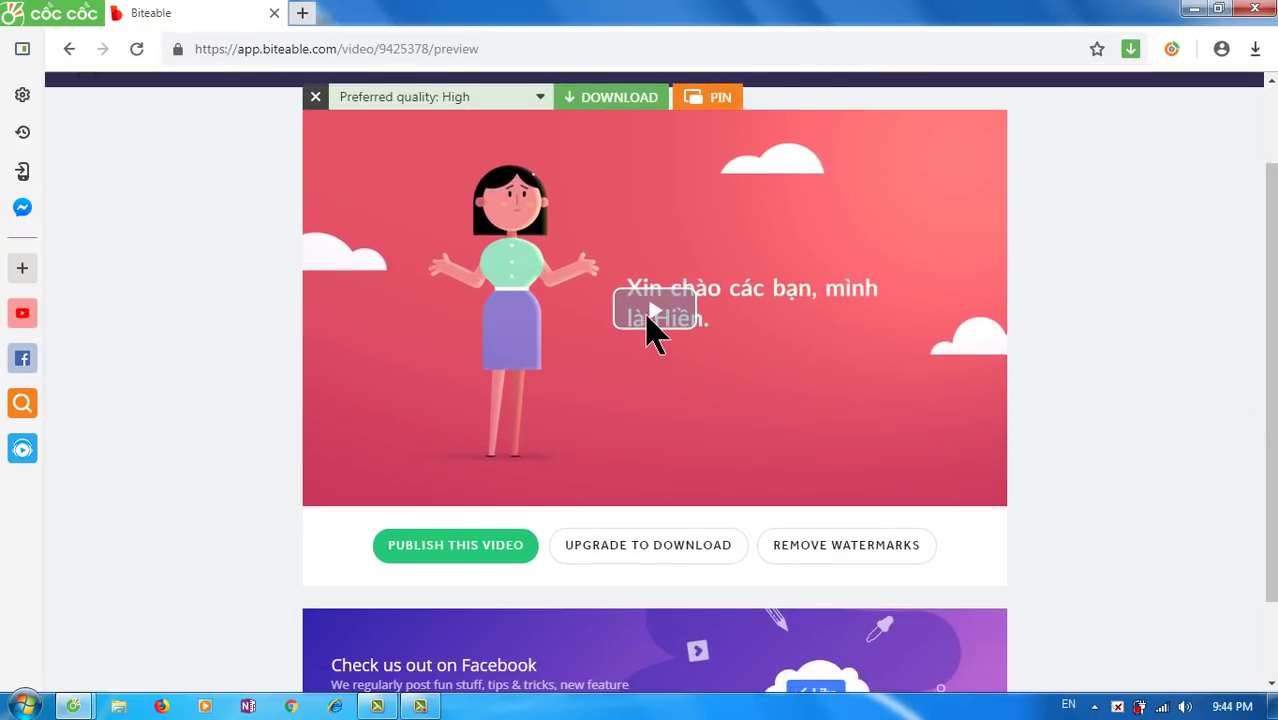
left_click(650, 326)
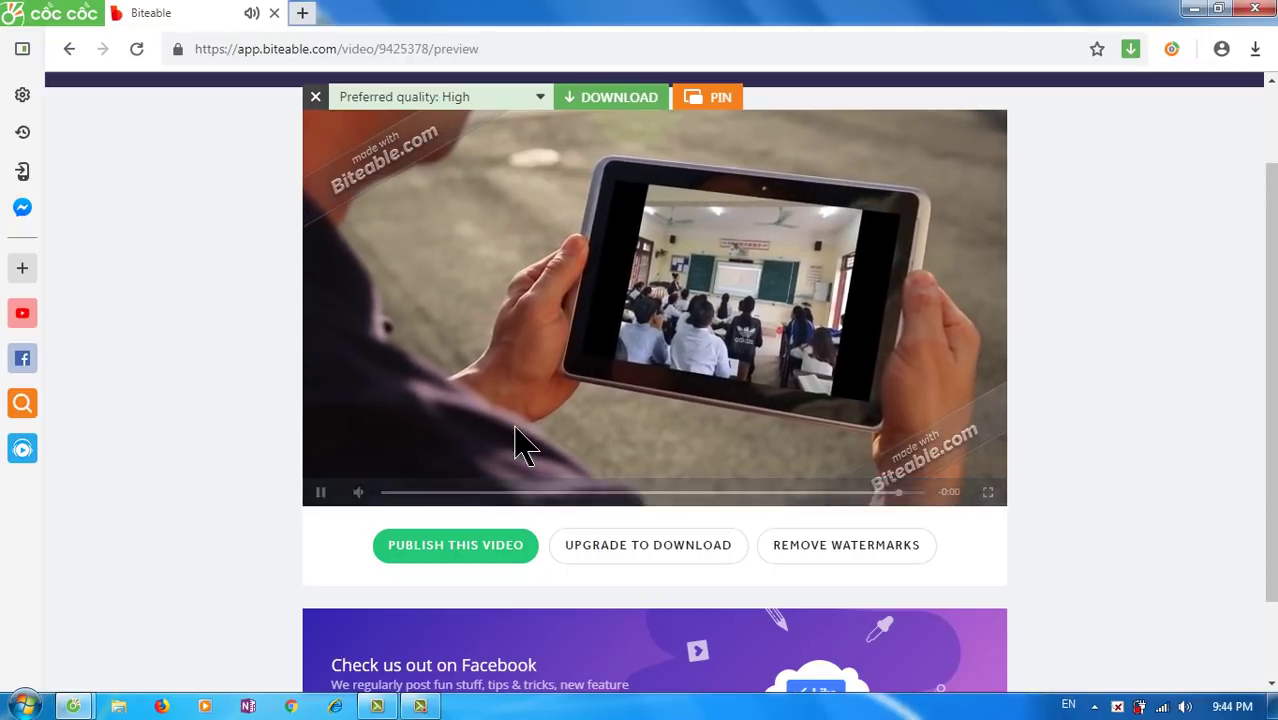
- Publish the video, dismissing the chat notification, and go to its published page
left_click_drag(1258, 223, 1265, 300)
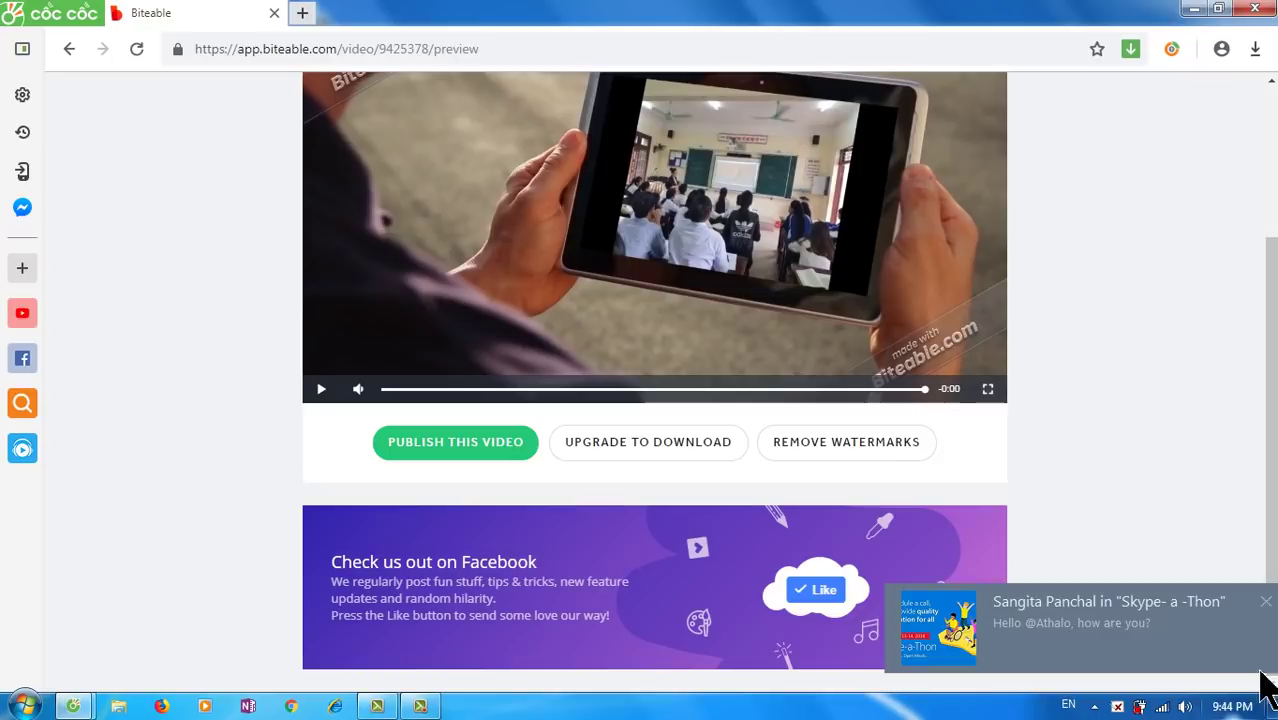
left_click(1267, 603)
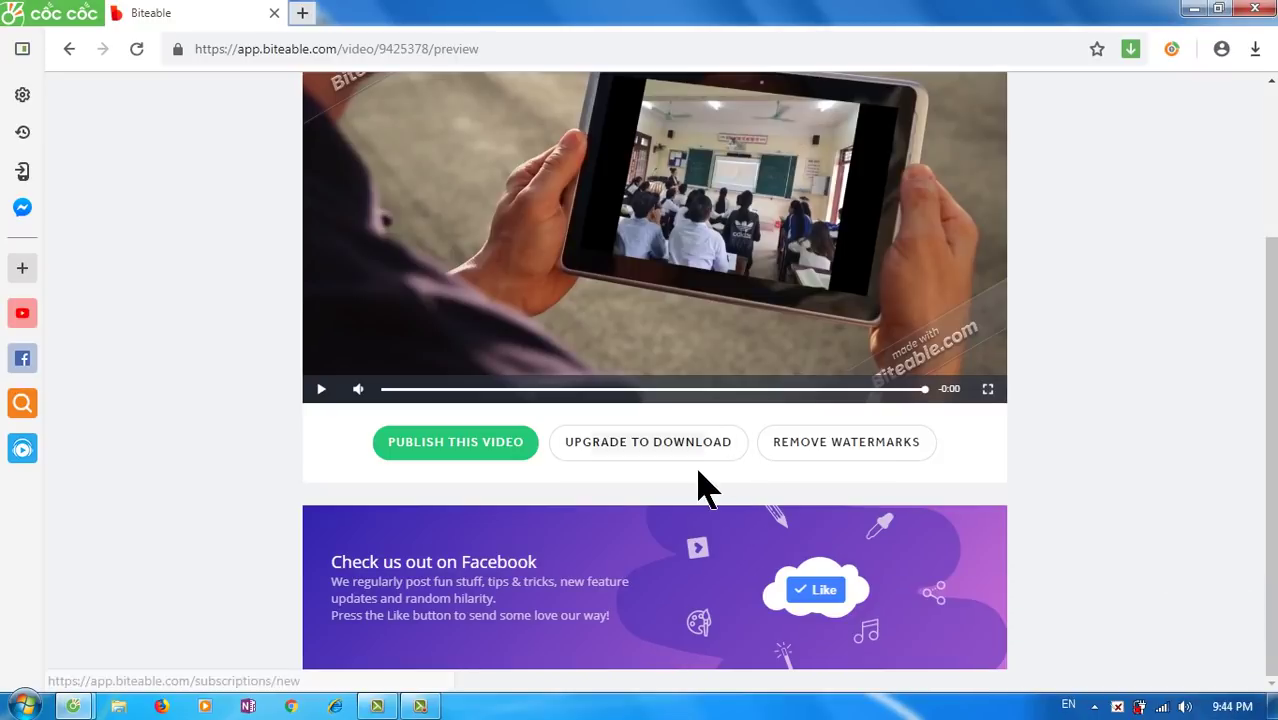
left_click(460, 450)
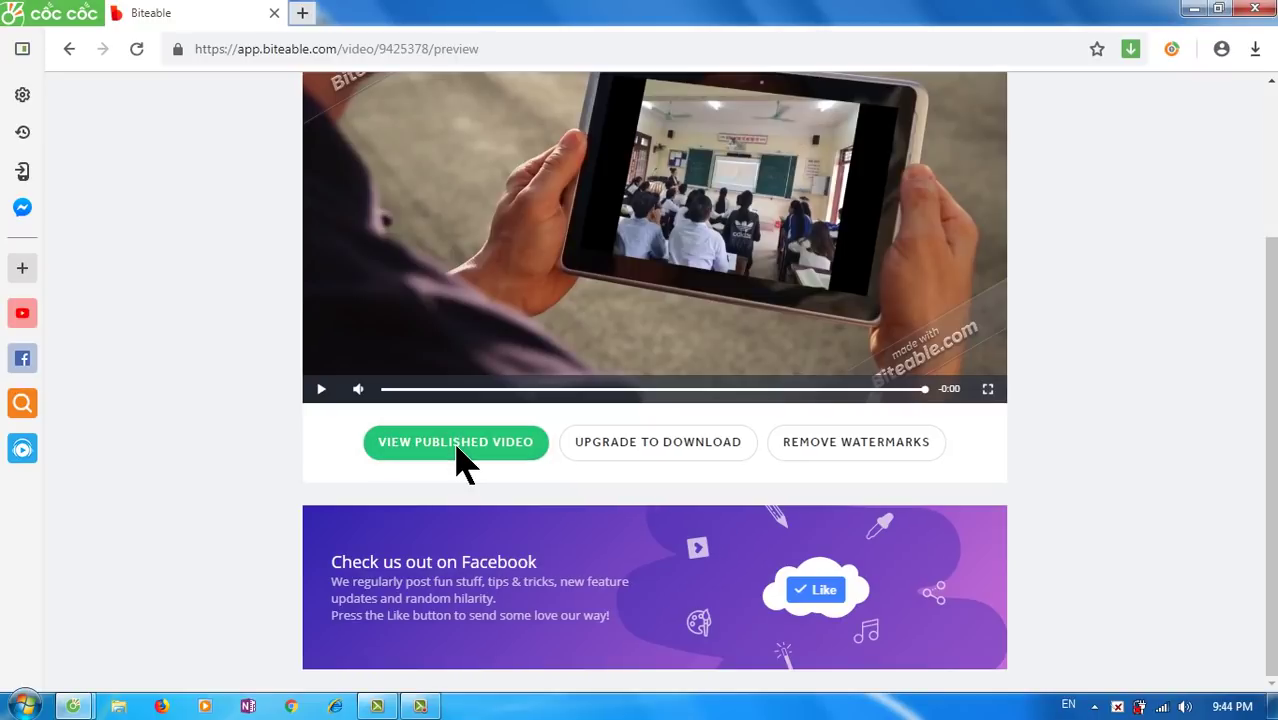
left_click(460, 448)
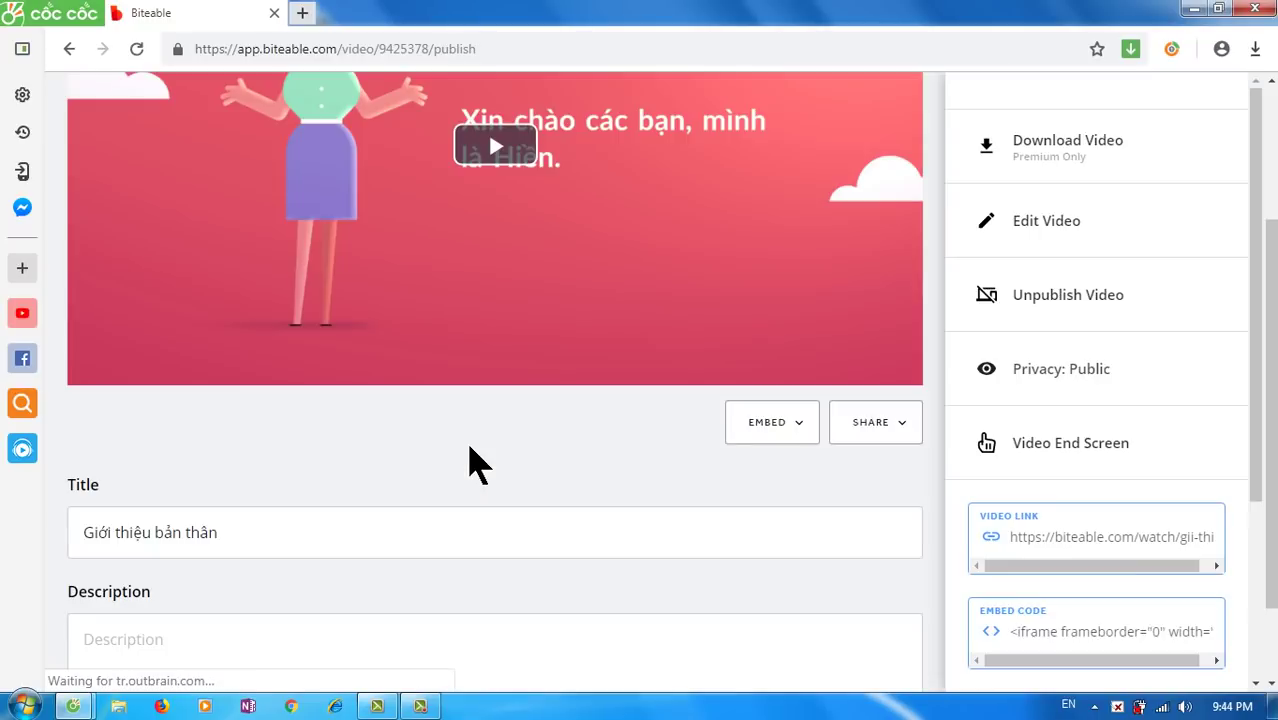
- Review the published video's title, empty description field and management options, dismissing the chat notification
left_click_drag(1270, 254, 1274, 345)
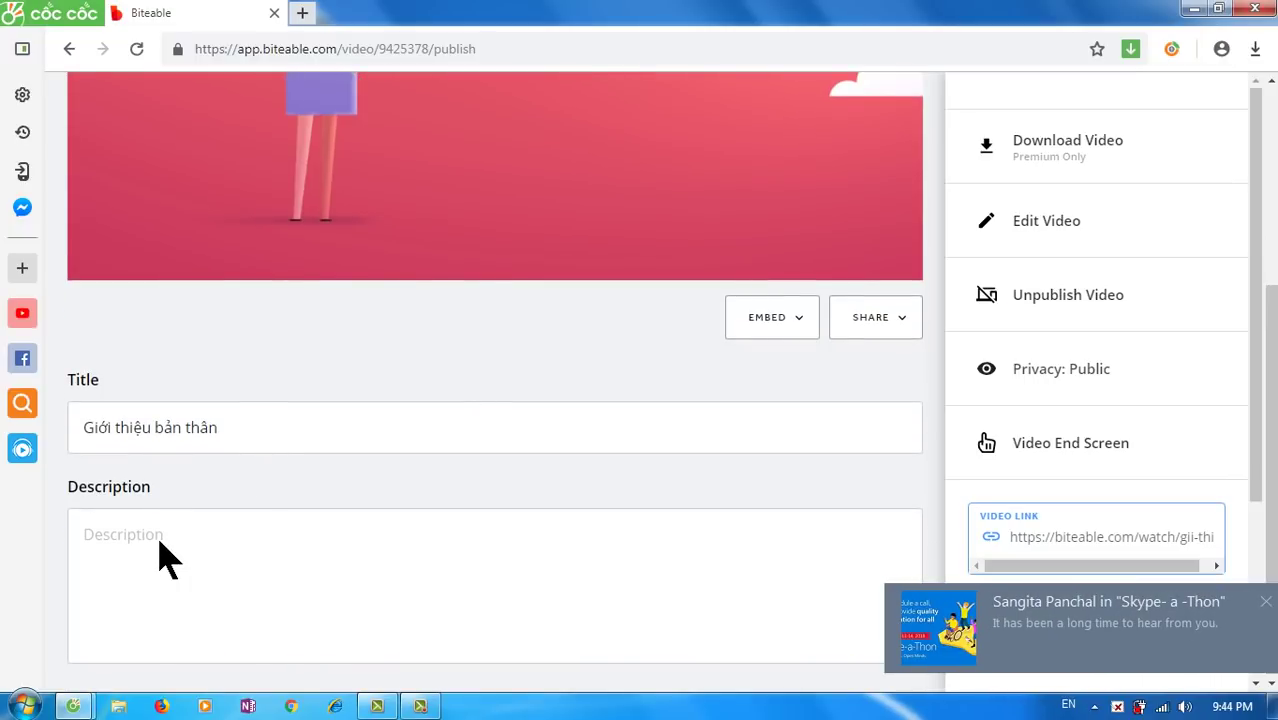
left_click(1265, 602)
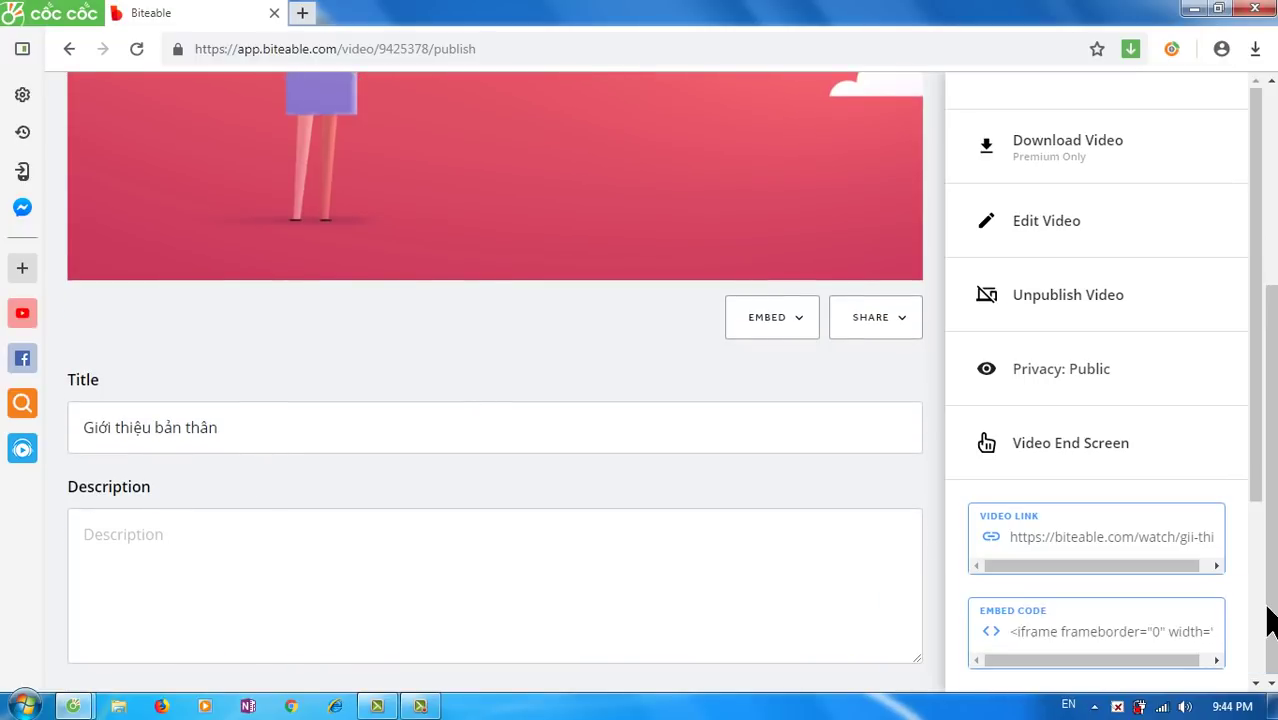
left_click(96, 538)
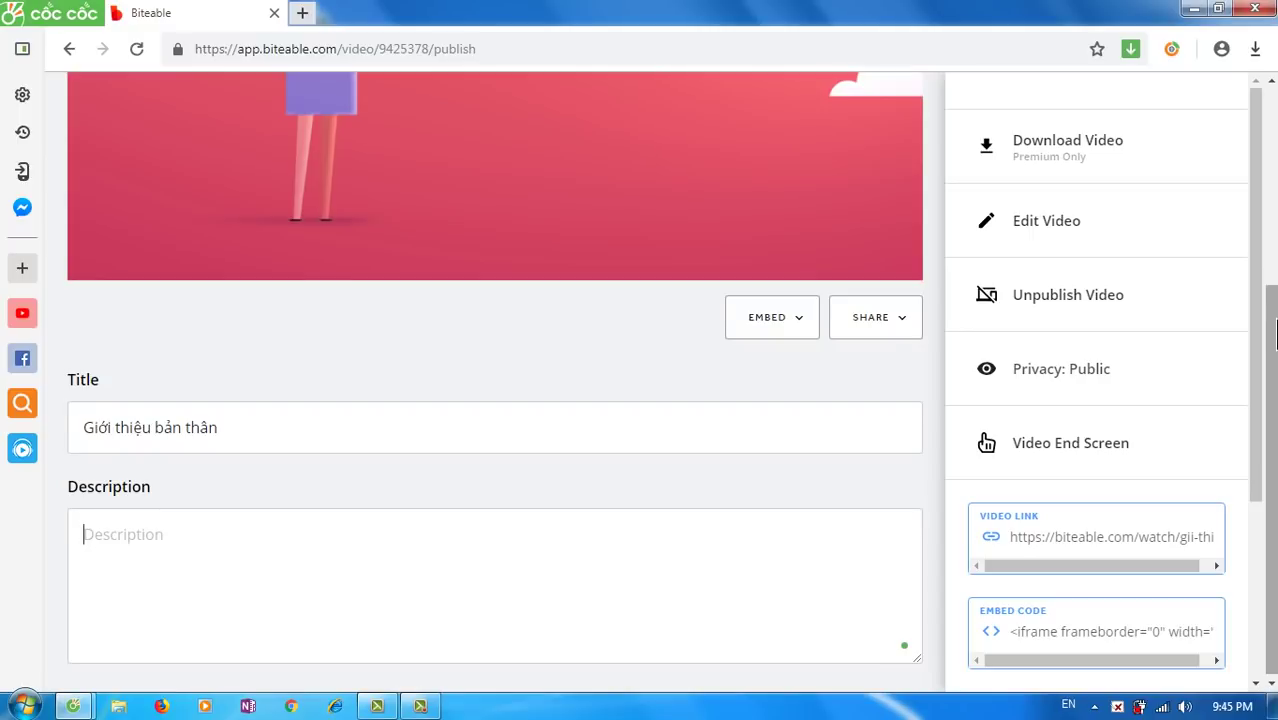
left_click_drag(1276, 335, 1276, 337)
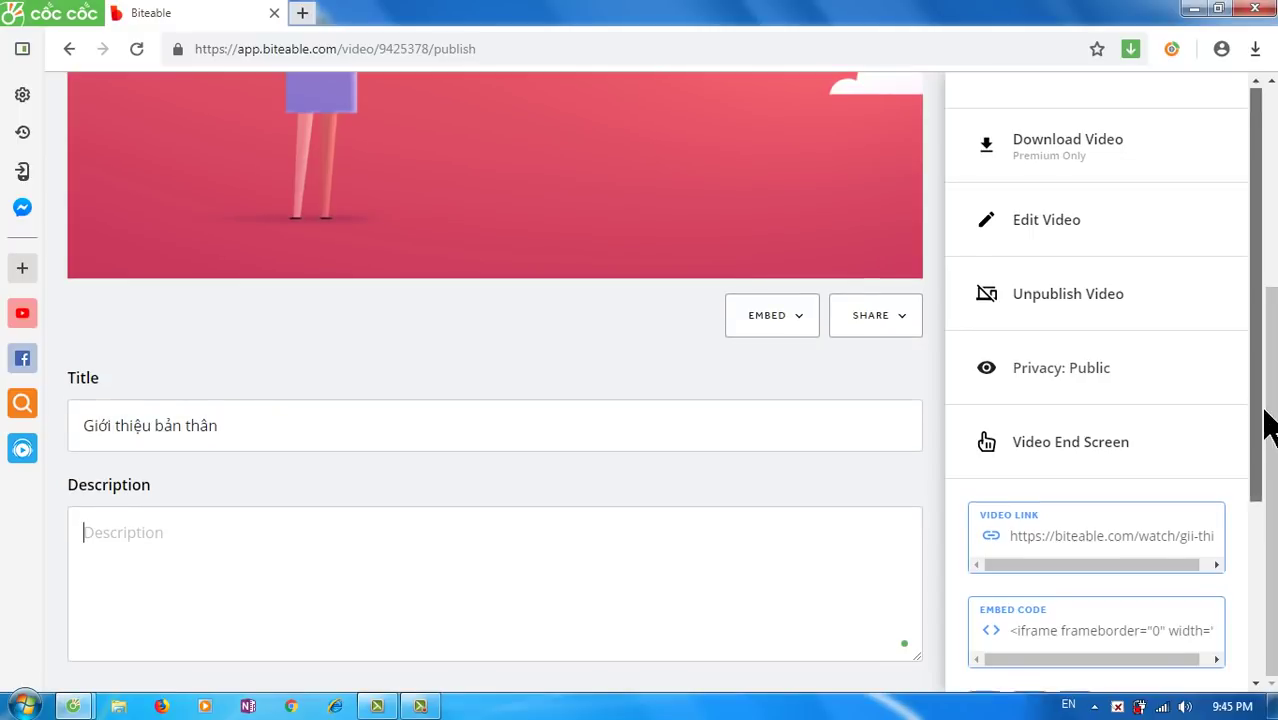
left_click_drag(1266, 425, 1264, 500)
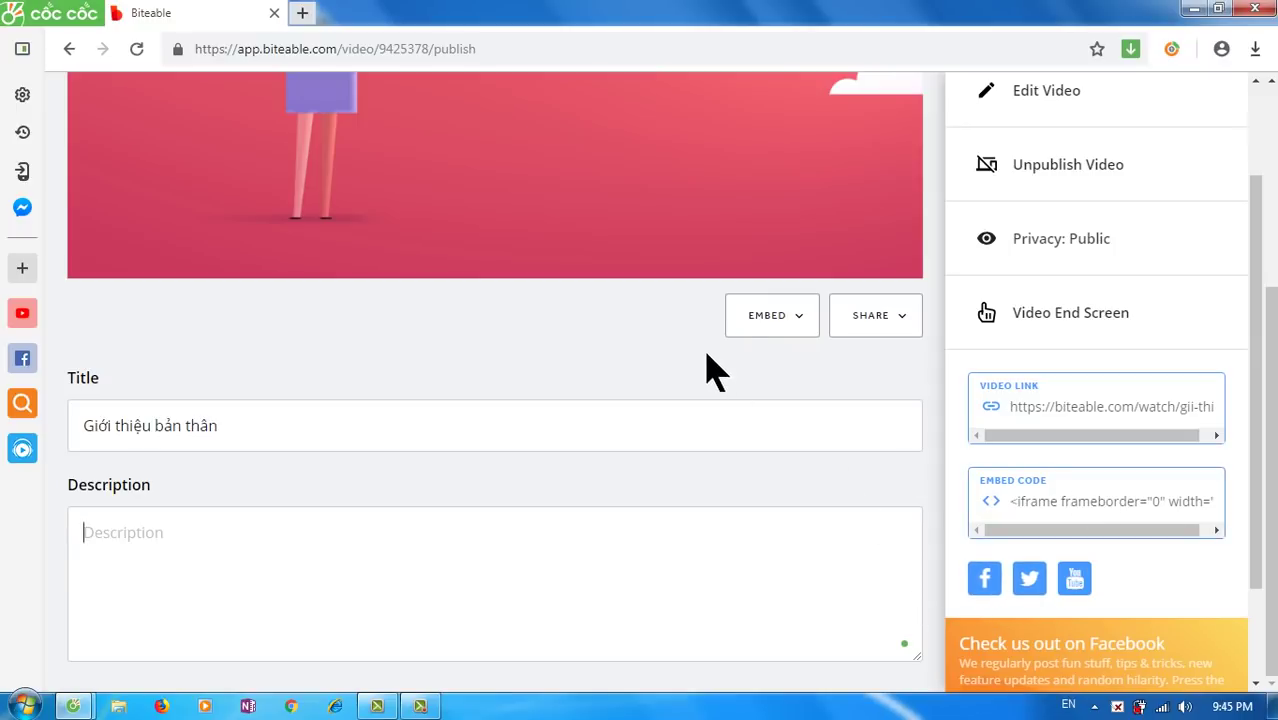
- View the published video's embed code and its options for sharing to social networks
left_click(801, 323)
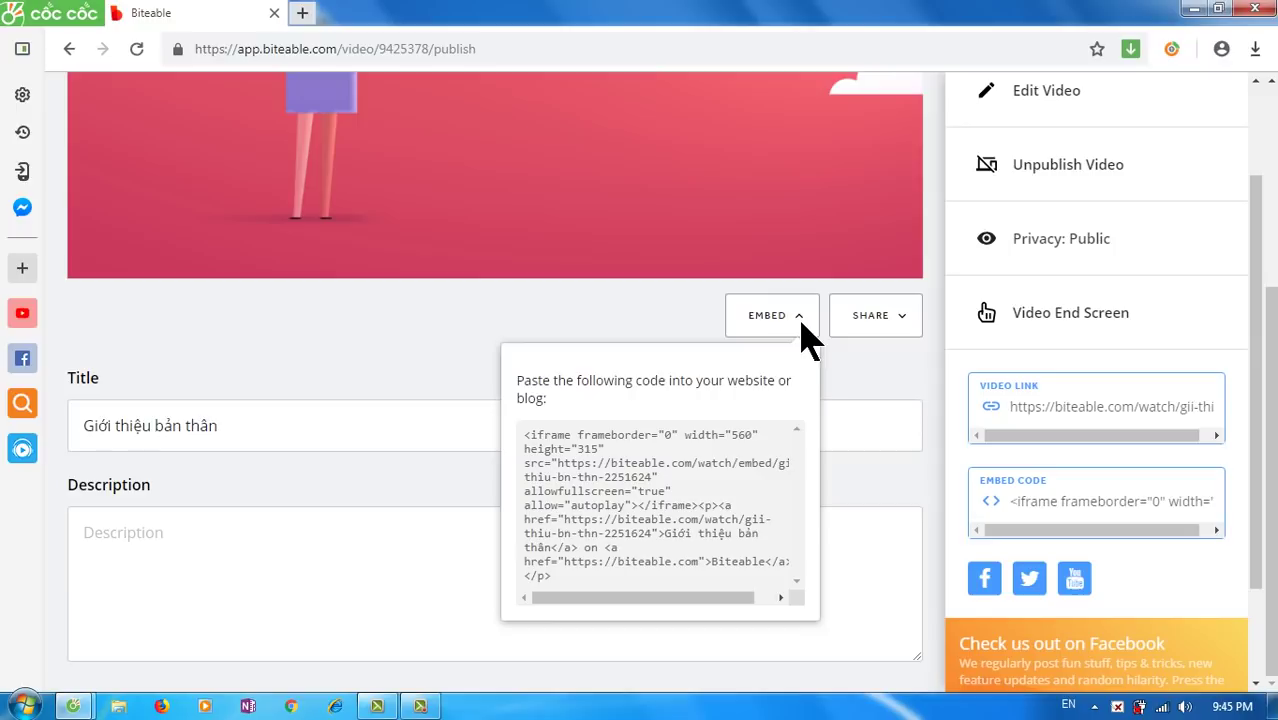
left_click(676, 337)
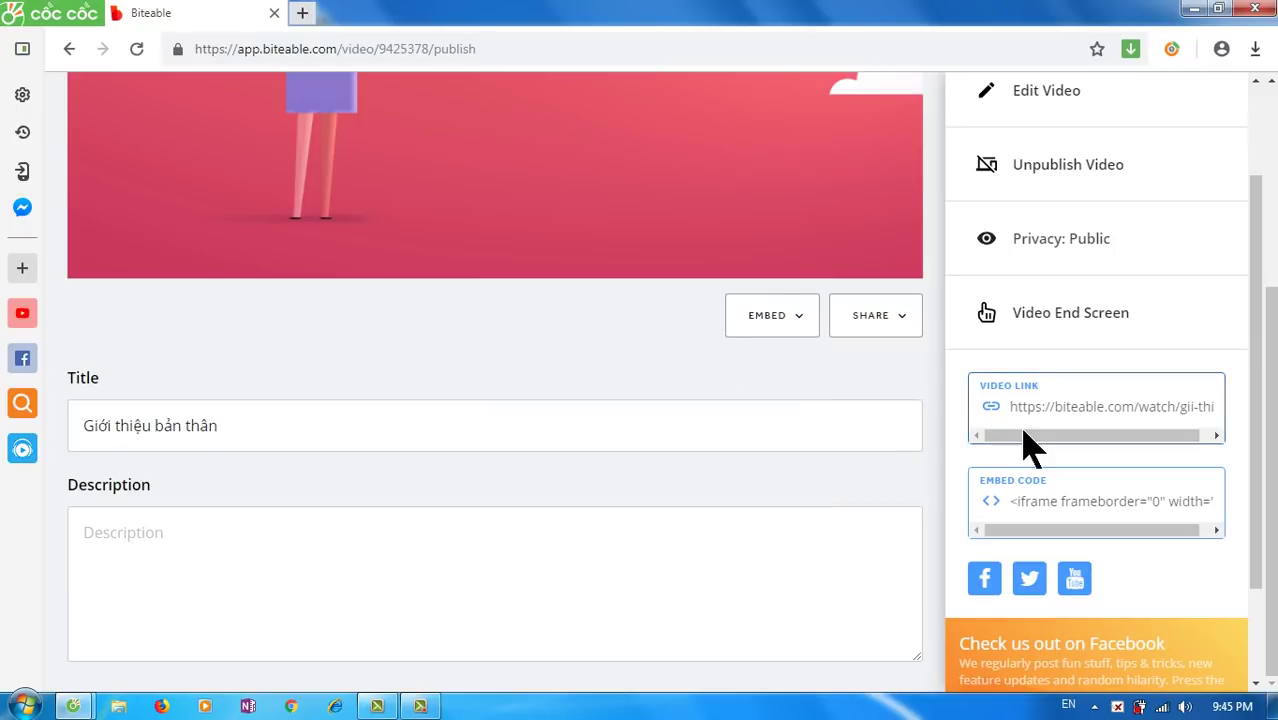
left_click(900, 322)
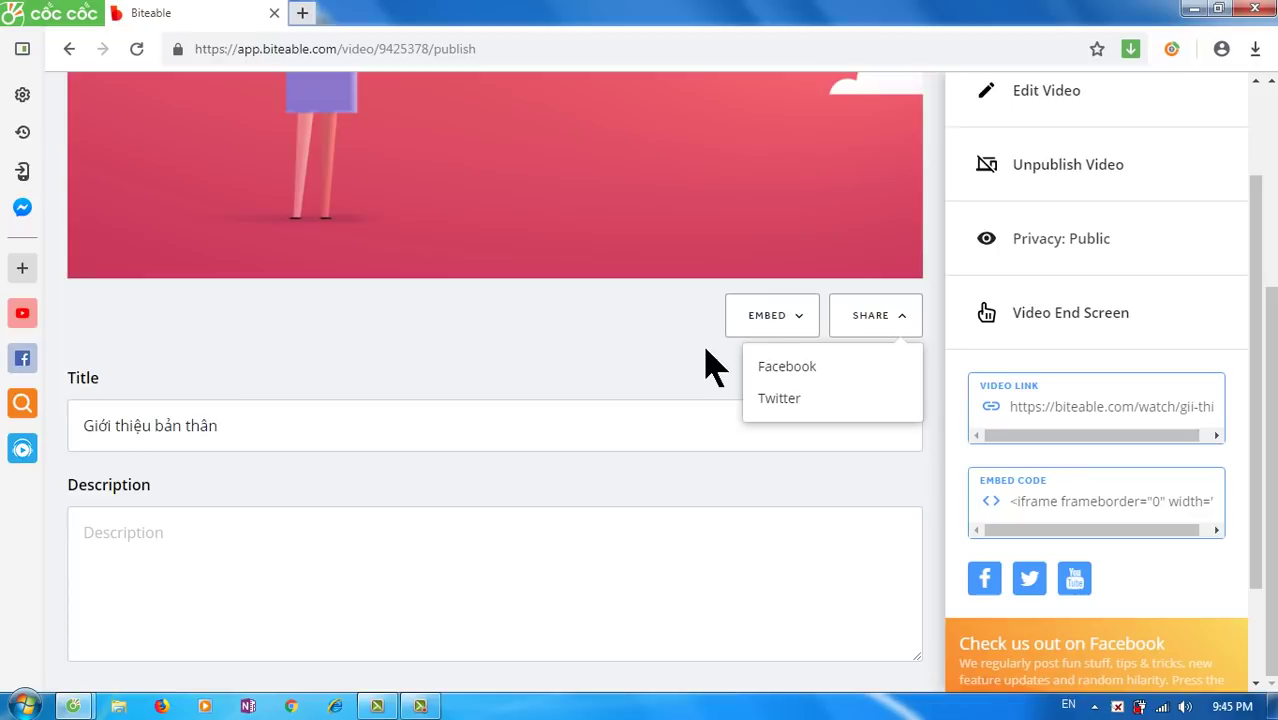
left_click(801, 318)
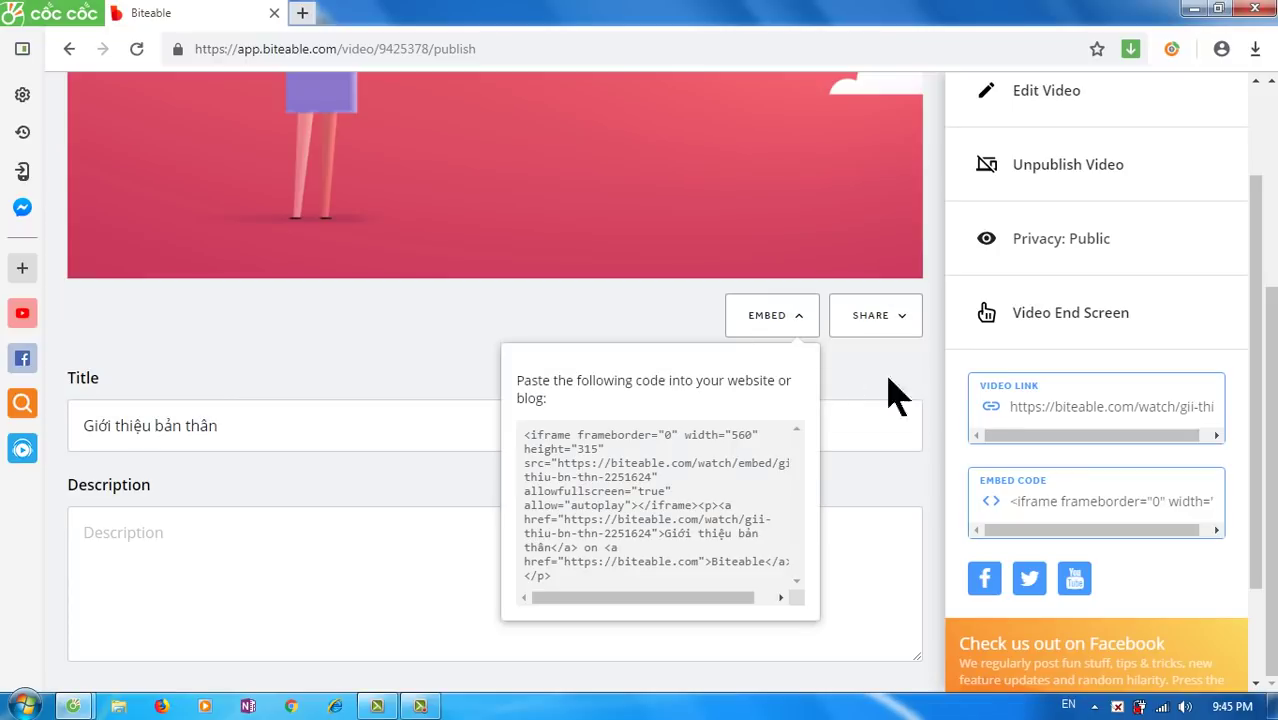